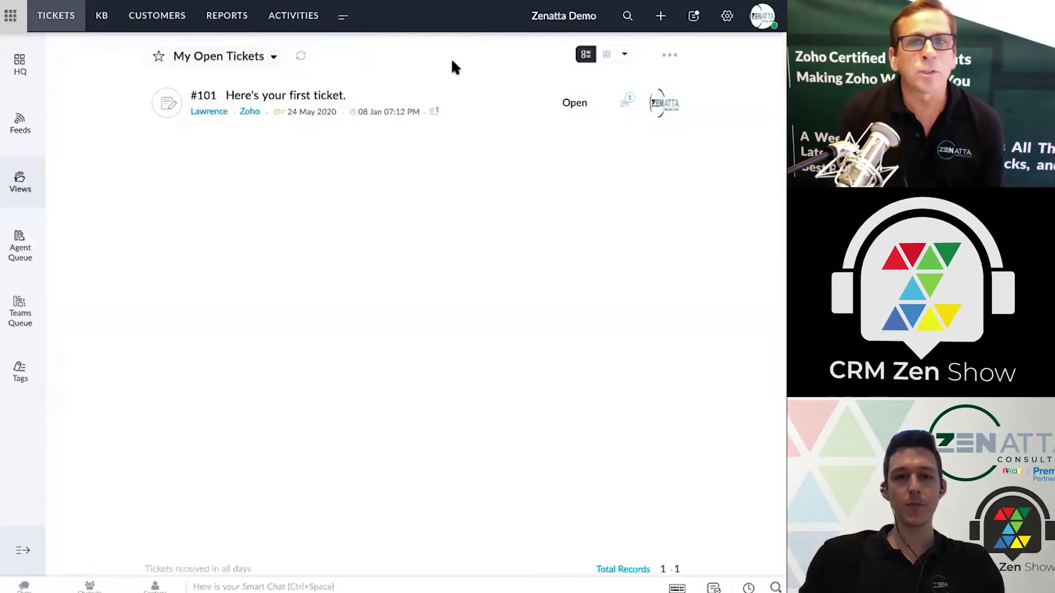
From Setup, go to Assignment Rules and start a new Direct Assignment rule
click(725, 24)
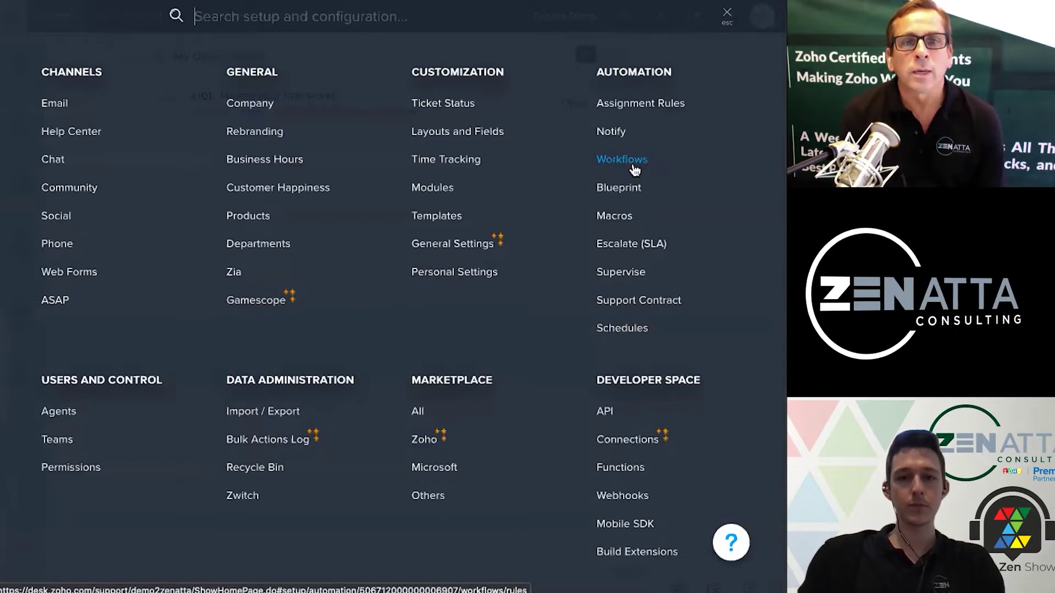
click(665, 105)
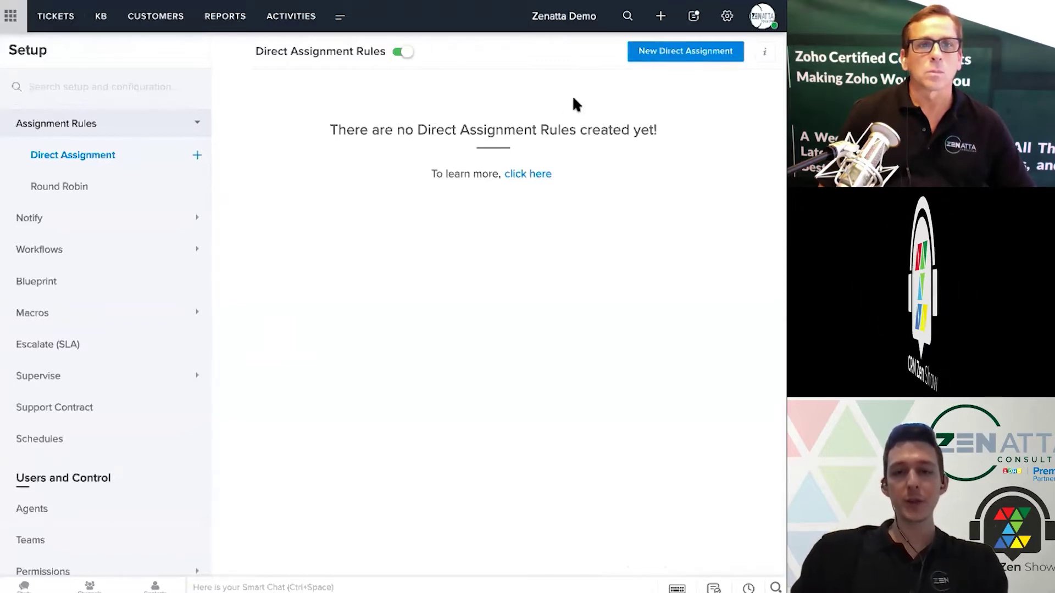
click(657, 56)
Name the rule 'Questions go to Zen Atta' and make it run on Ticket Create and Ticket Update
click(427, 120)
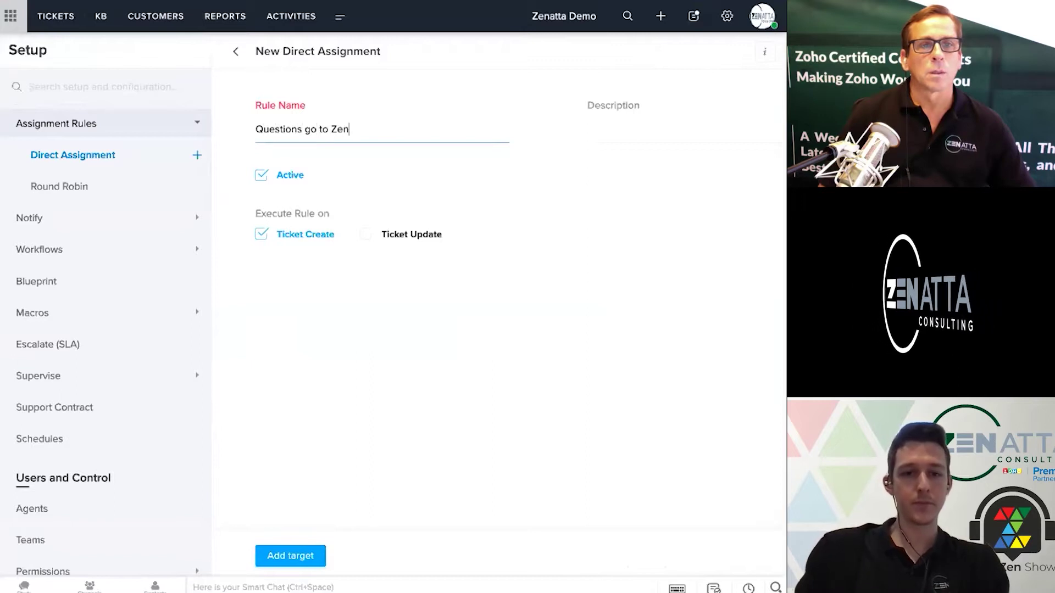
click(330, 288)
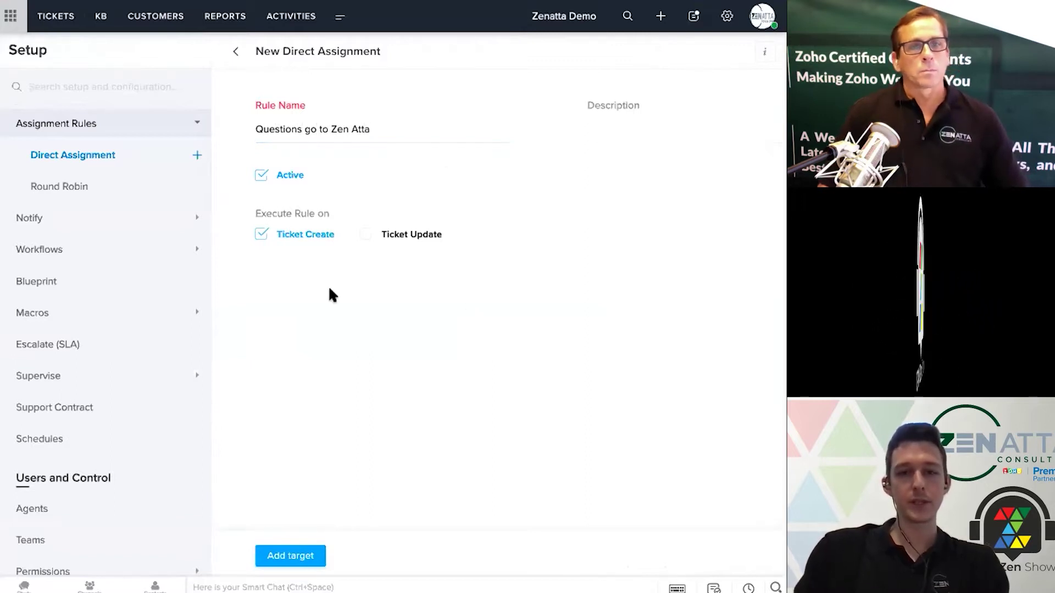
click(375, 118)
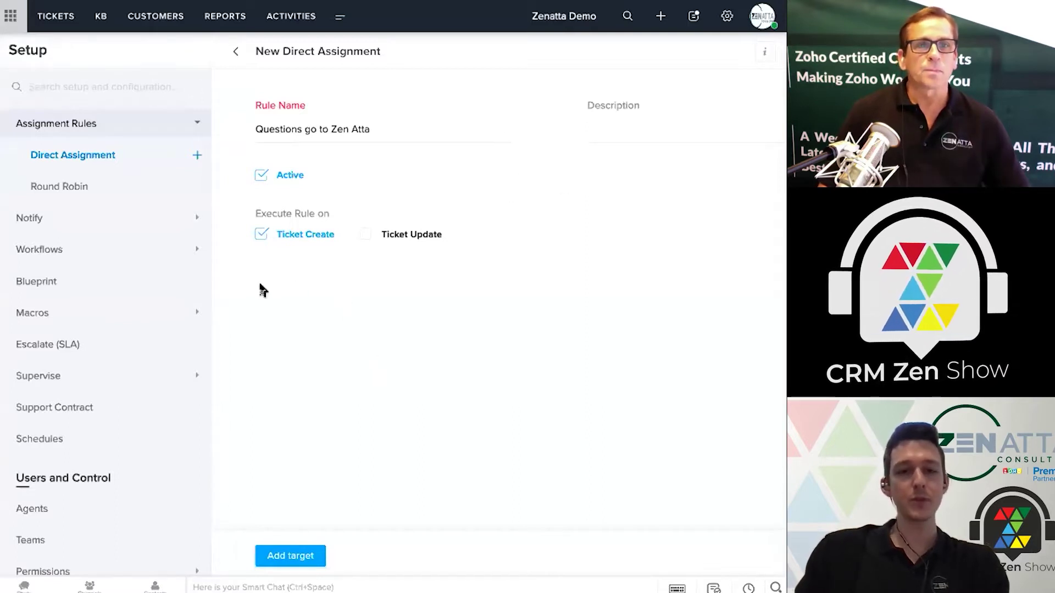
click(365, 235)
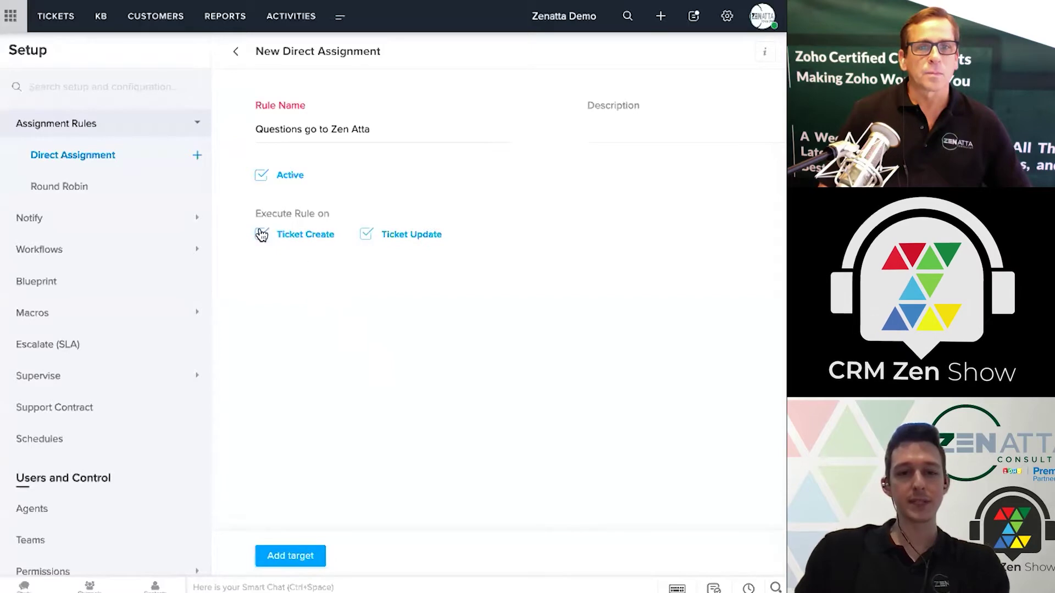
click(303, 557)
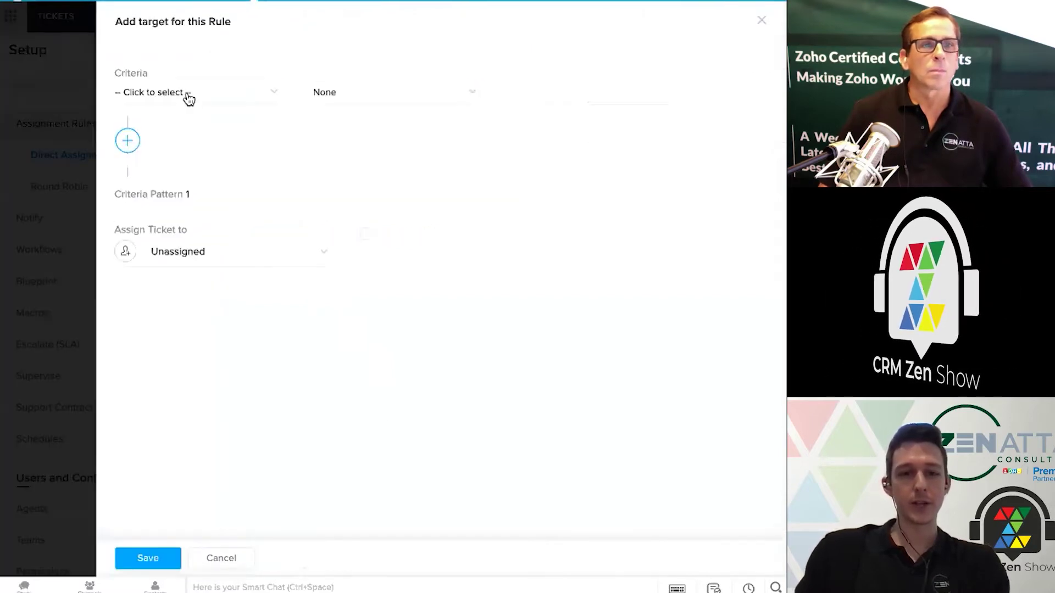
Set the target criteria to Classifications is Questions
click(186, 92)
text(ty)
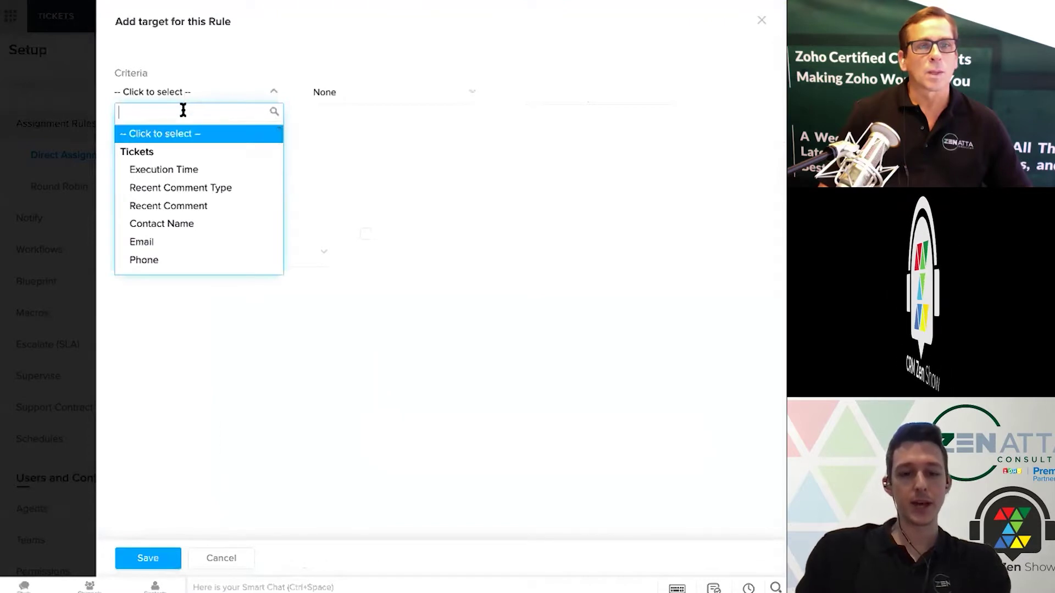
key(BackSpace)
key(BackSpace)
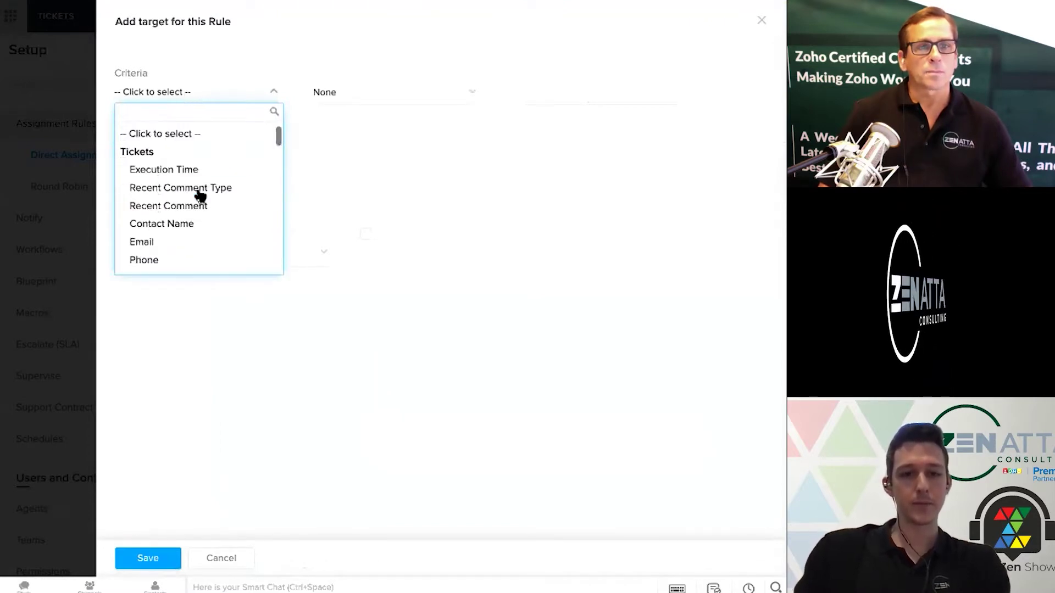
scroll(198, 195, down, 3)
text(ca)
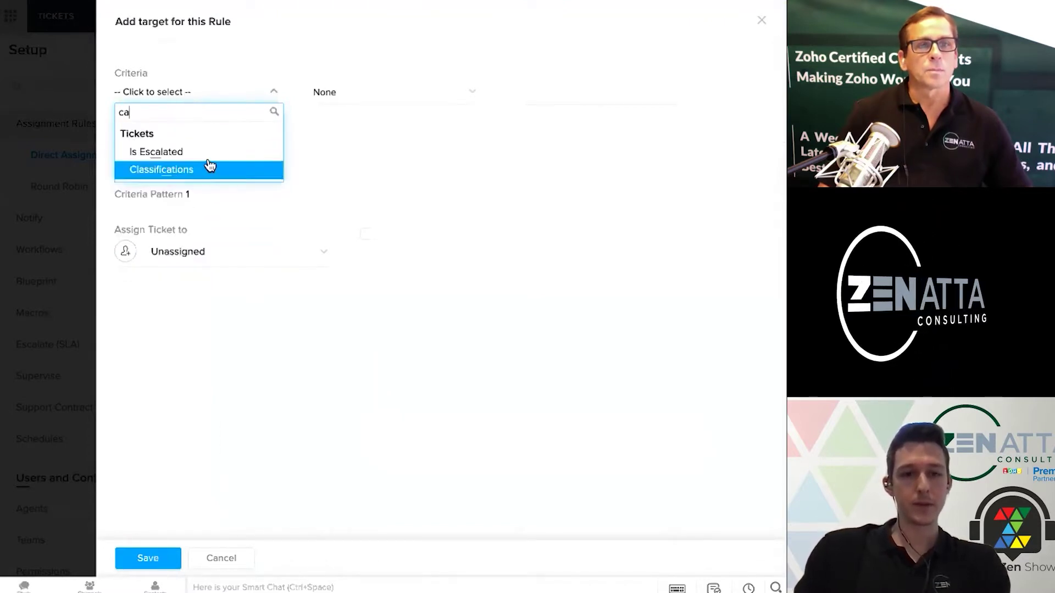
click(208, 172)
click(367, 88)
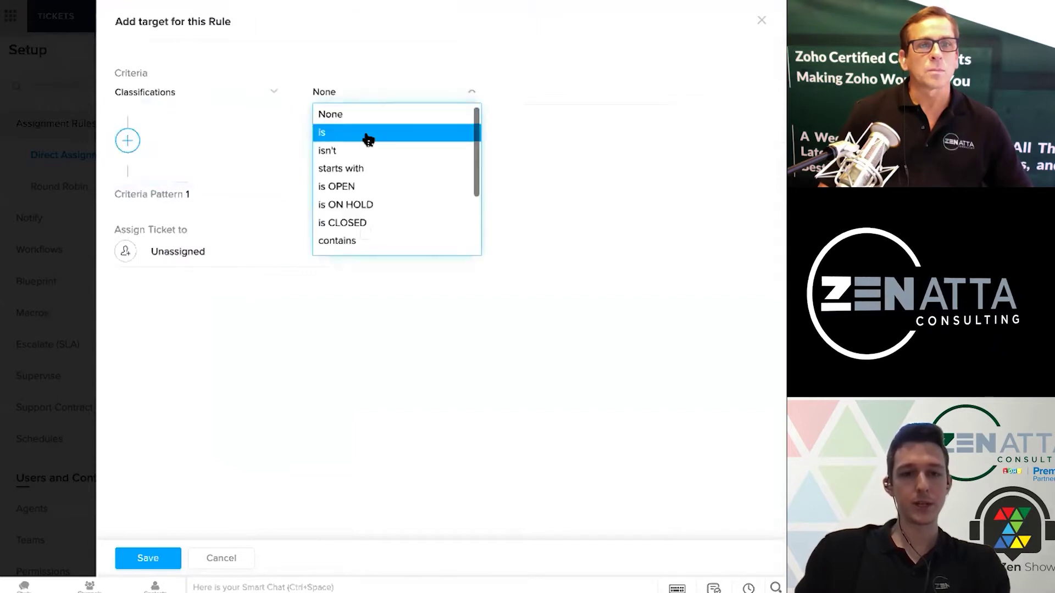
click(368, 135)
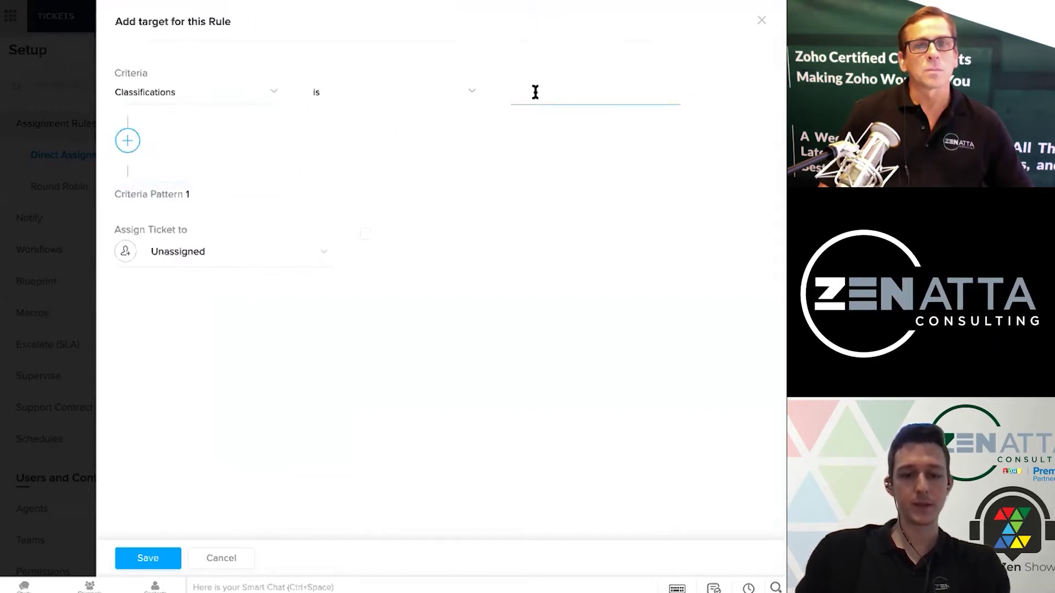
text(Questions)
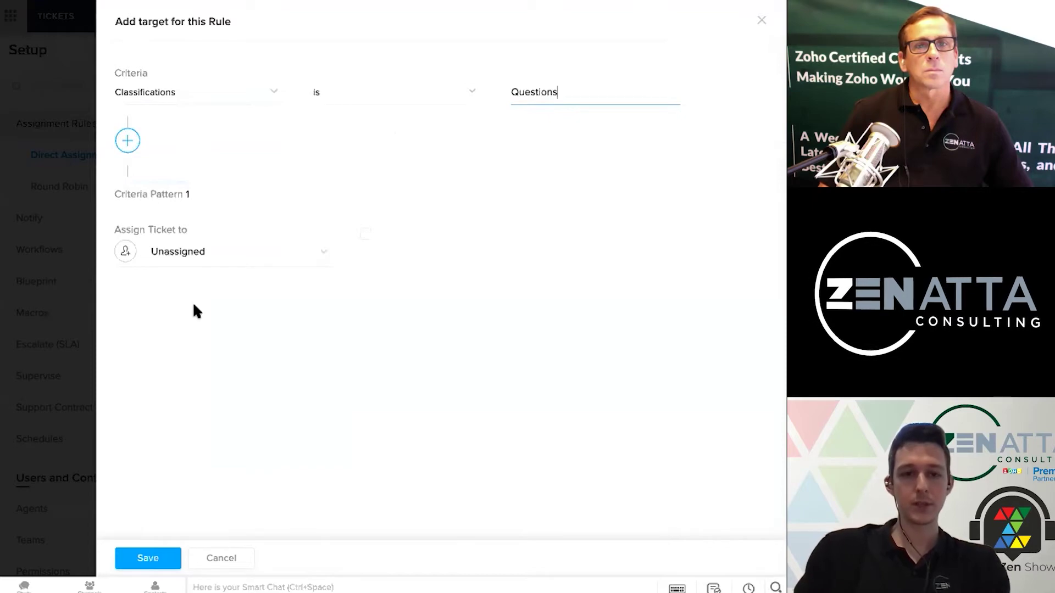
click(235, 253)
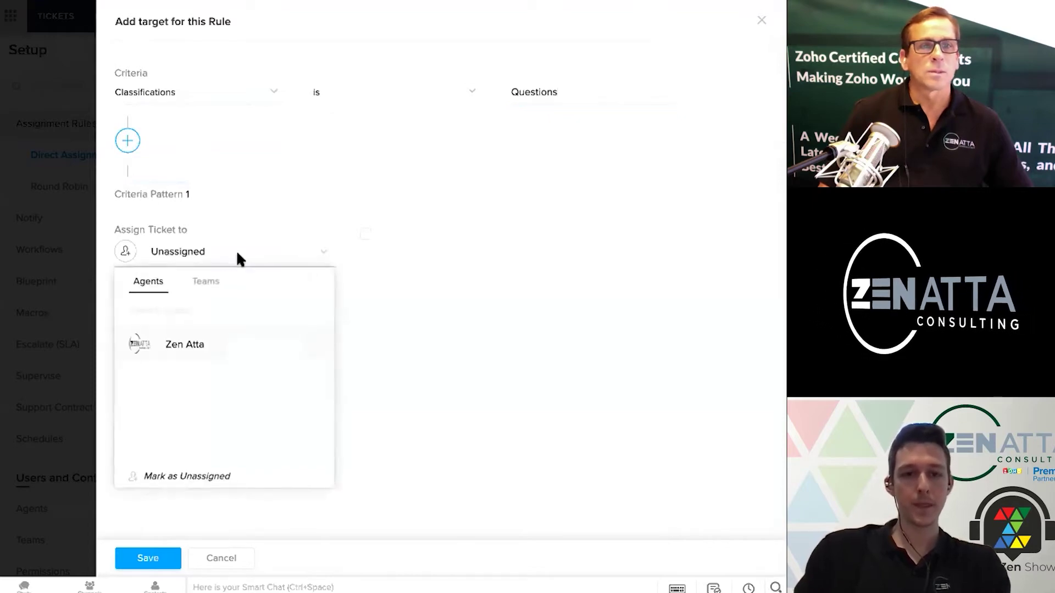
click(207, 359)
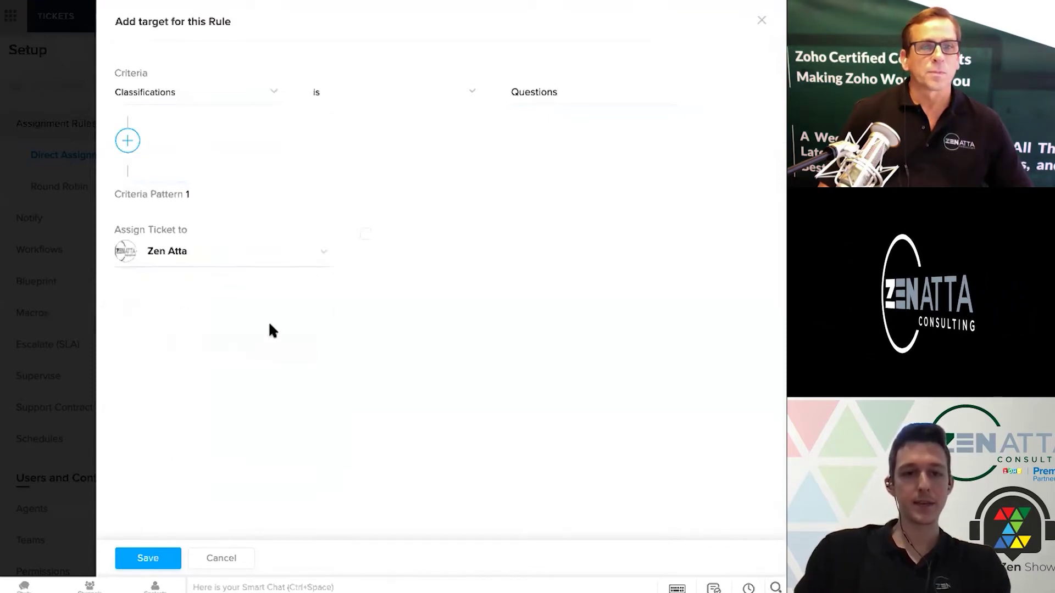
click(248, 255)
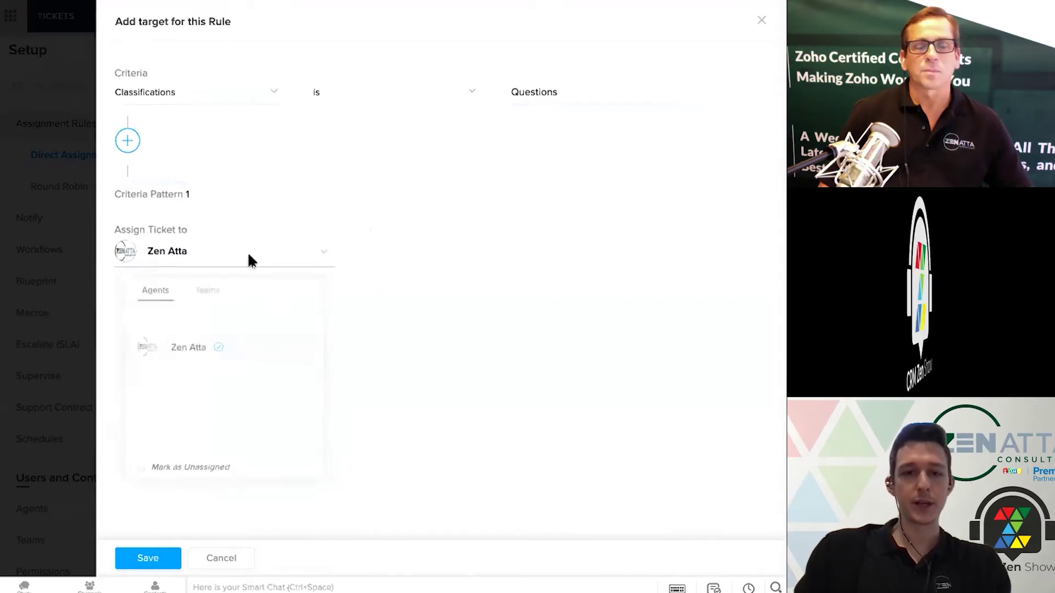
click(204, 284)
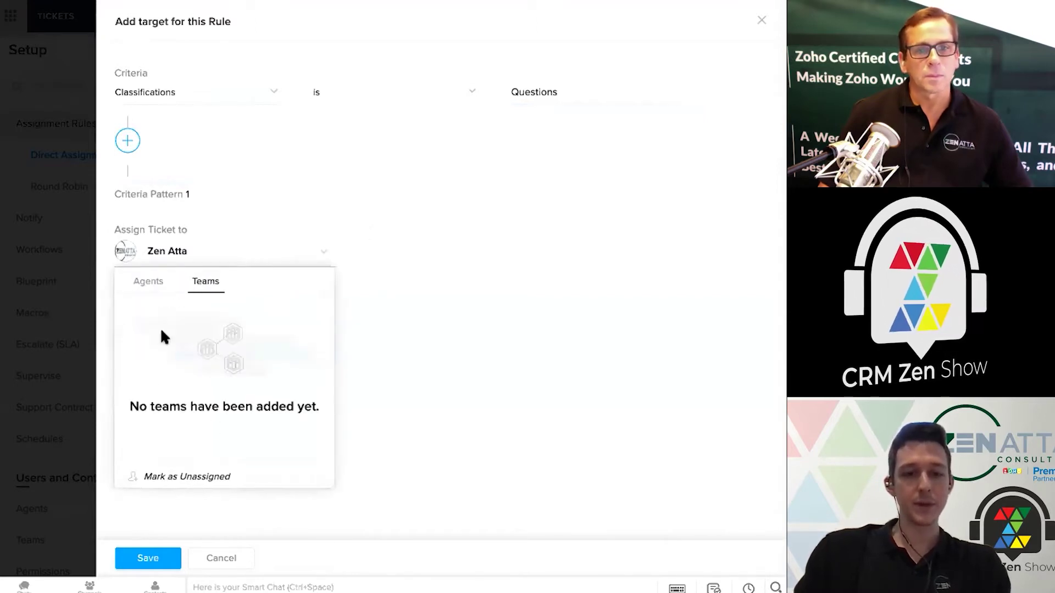
click(150, 288)
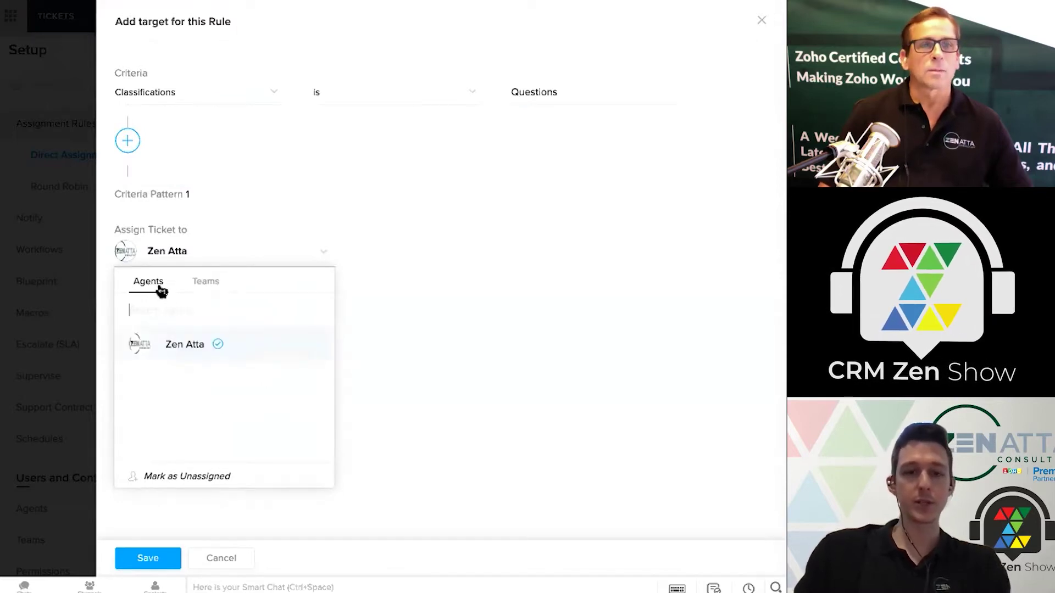
click(189, 358)
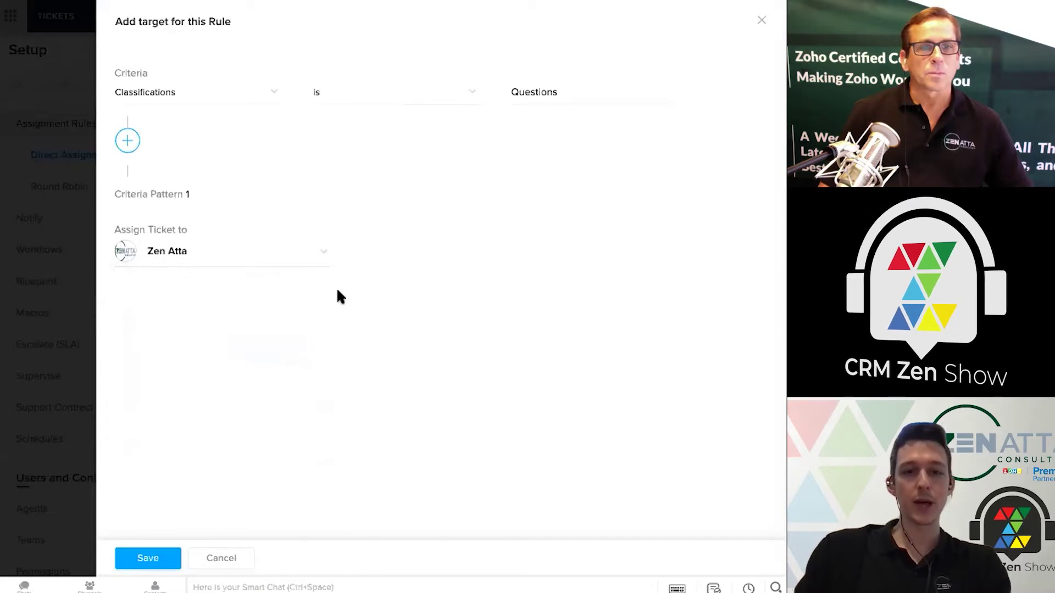
click(156, 559)
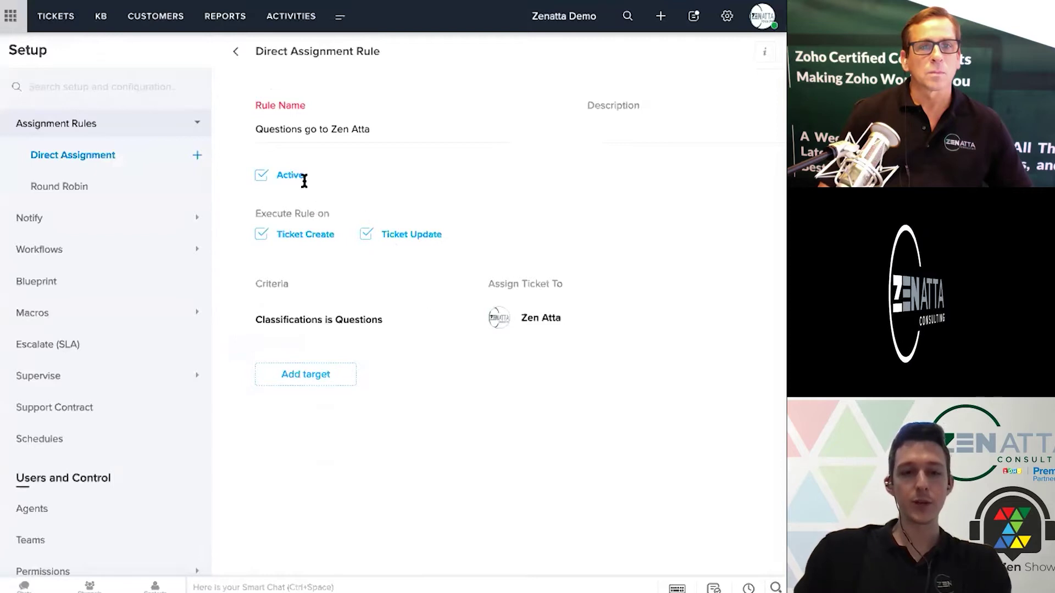
click(236, 52)
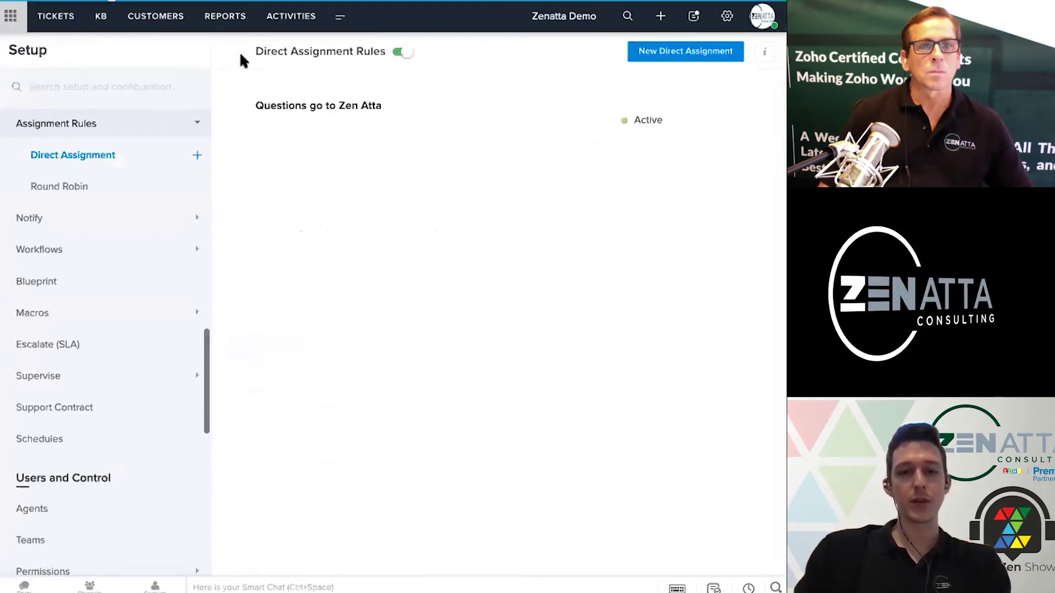
Create a rule 'Closed go to Zen Atta' that runs on Ticket Update only, not Ticket Create
click(645, 57)
click(396, 124)
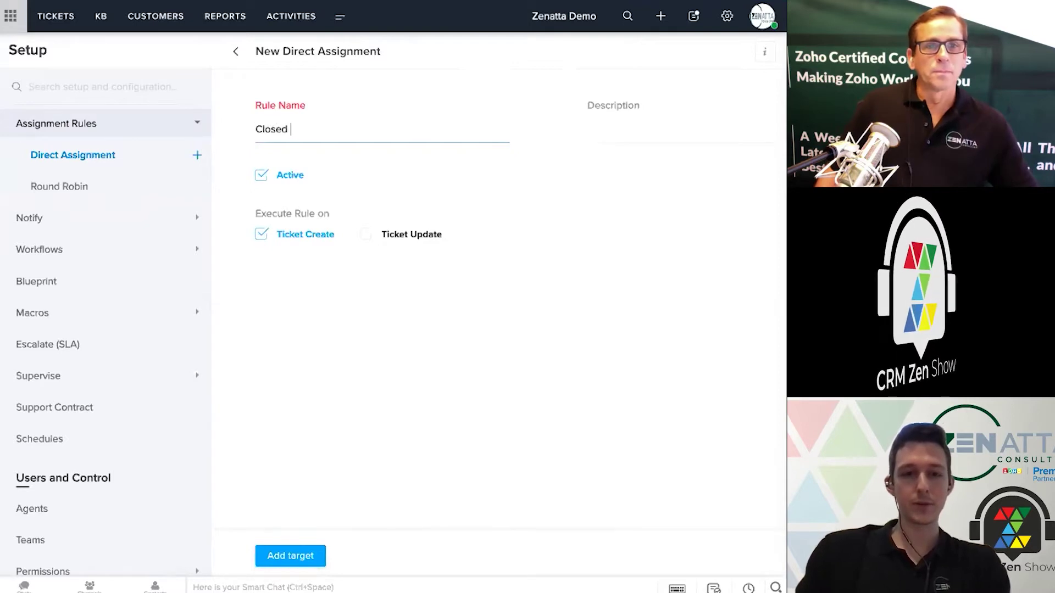
text(Closed go to )
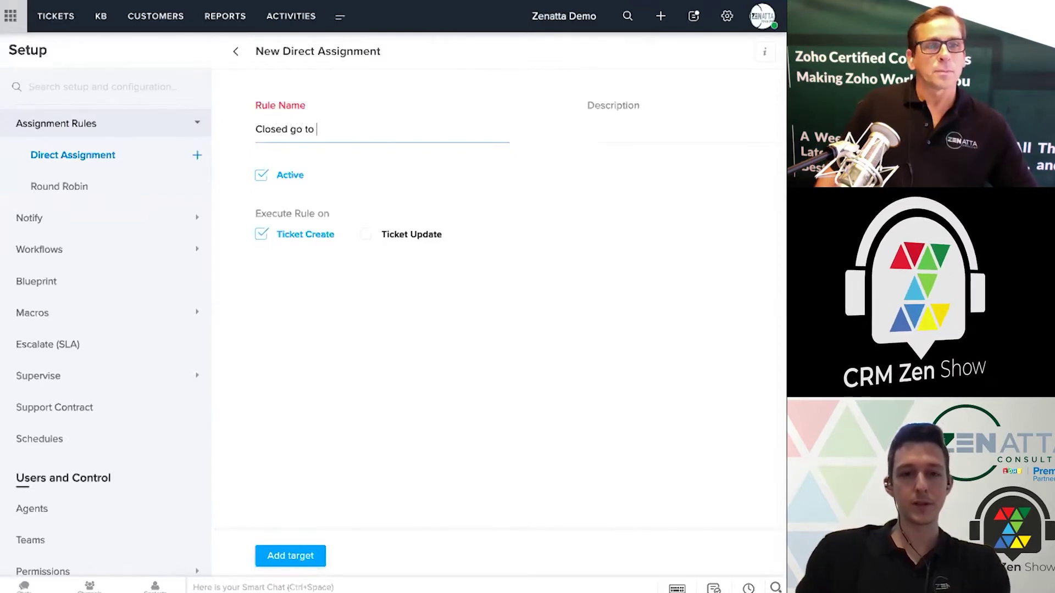
text(Zen Atta)
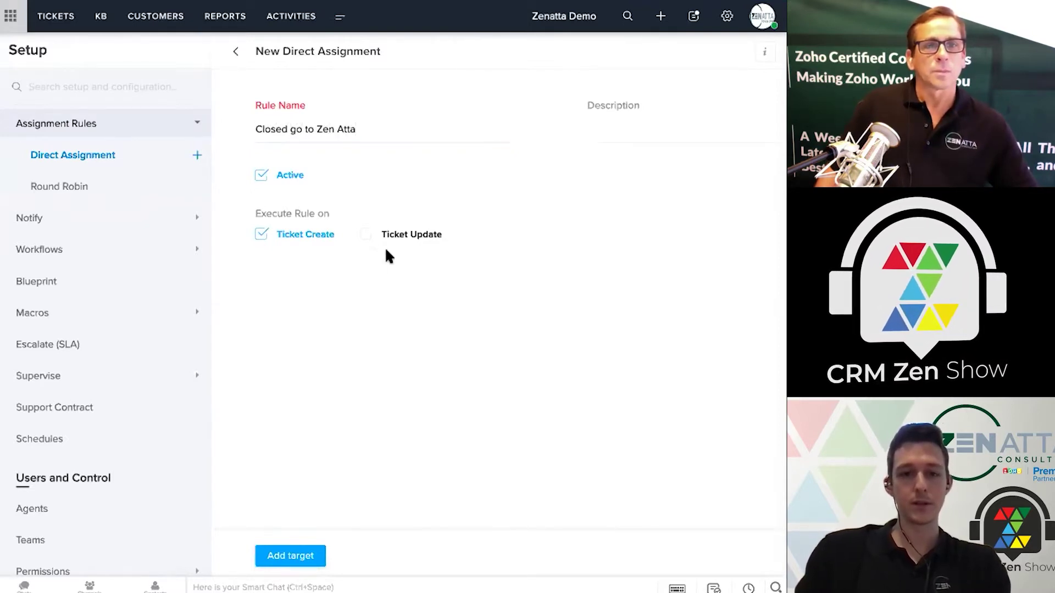
click(368, 236)
click(290, 237)
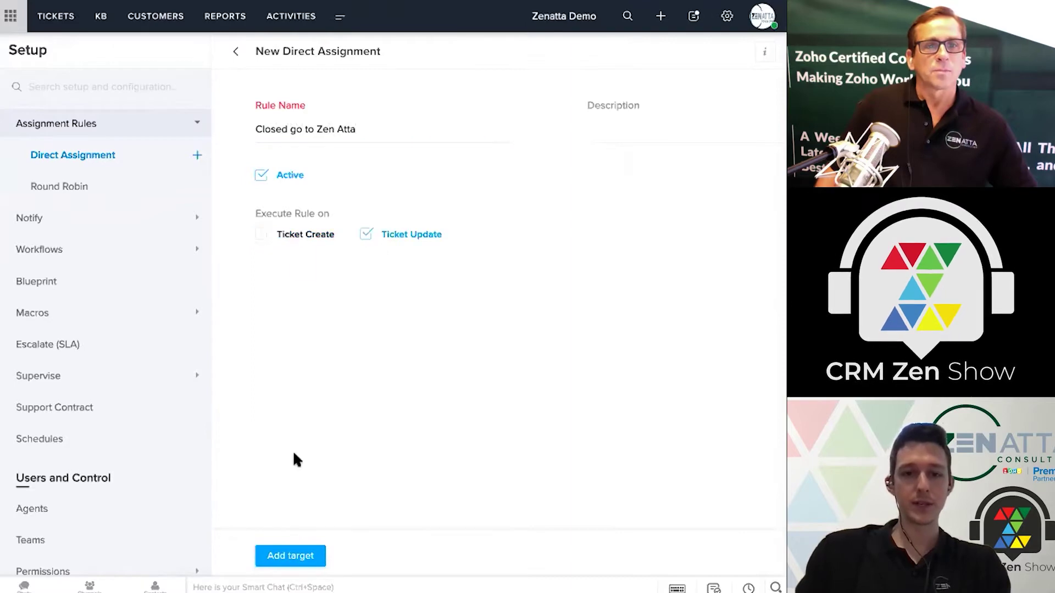
click(290, 556)
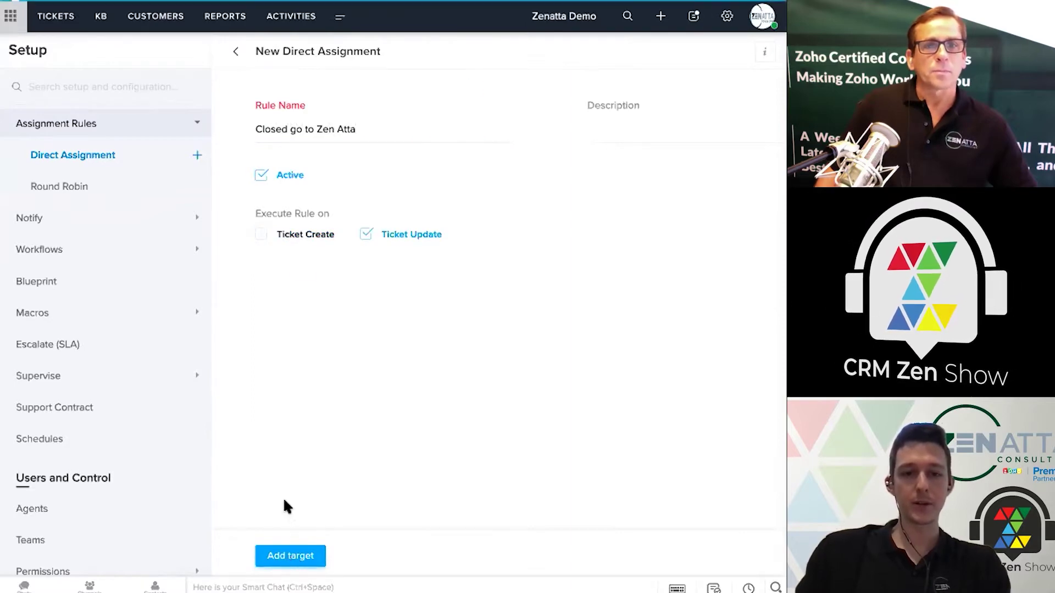
click(237, 93)
scroll(215, 217, down, 3)
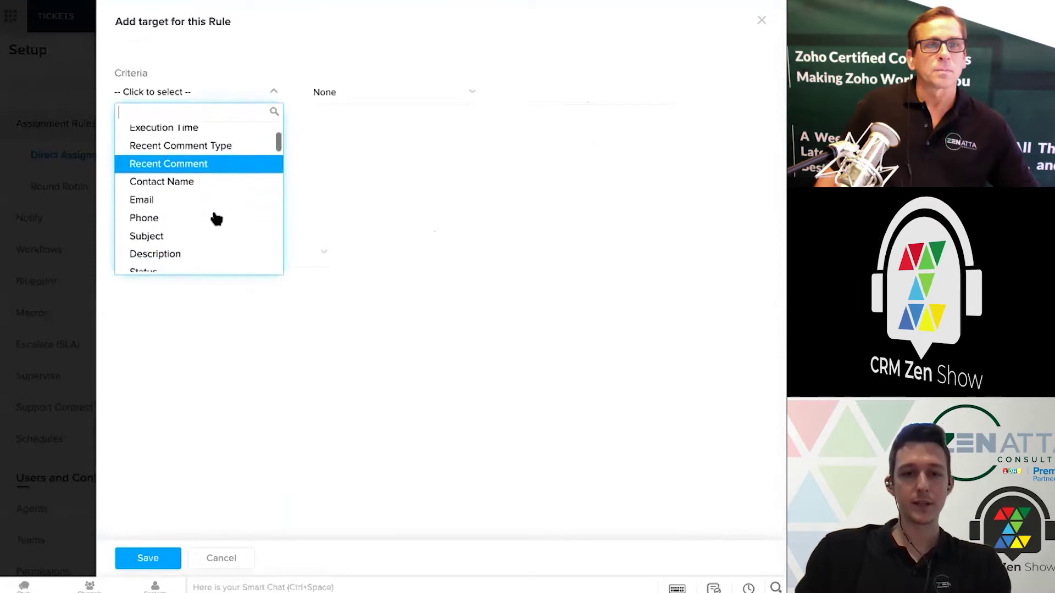
click(195, 264)
click(365, 101)
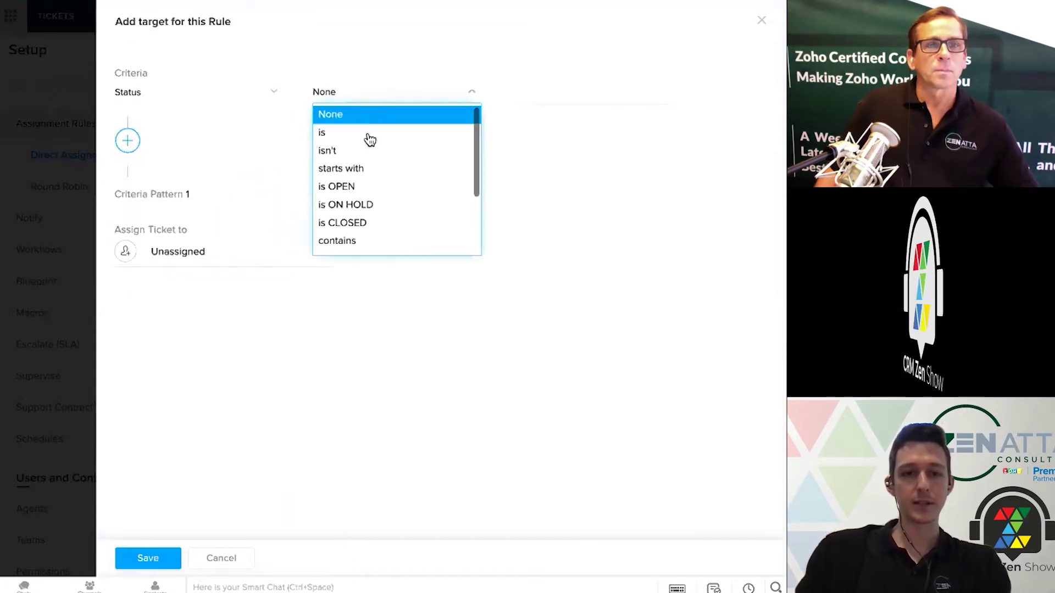
click(366, 226)
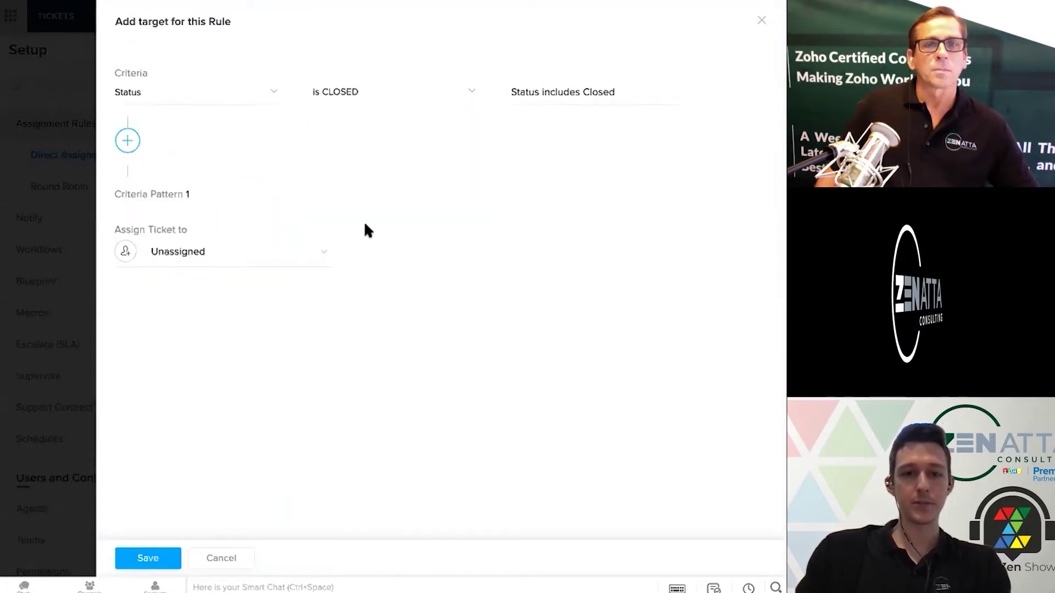
click(240, 251)
click(211, 348)
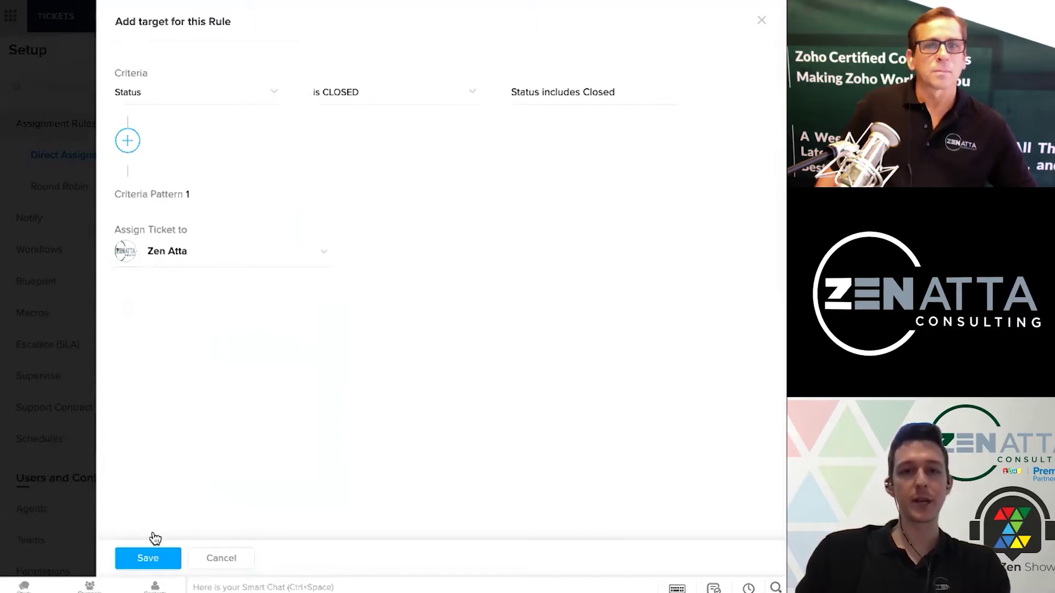
click(148, 559)
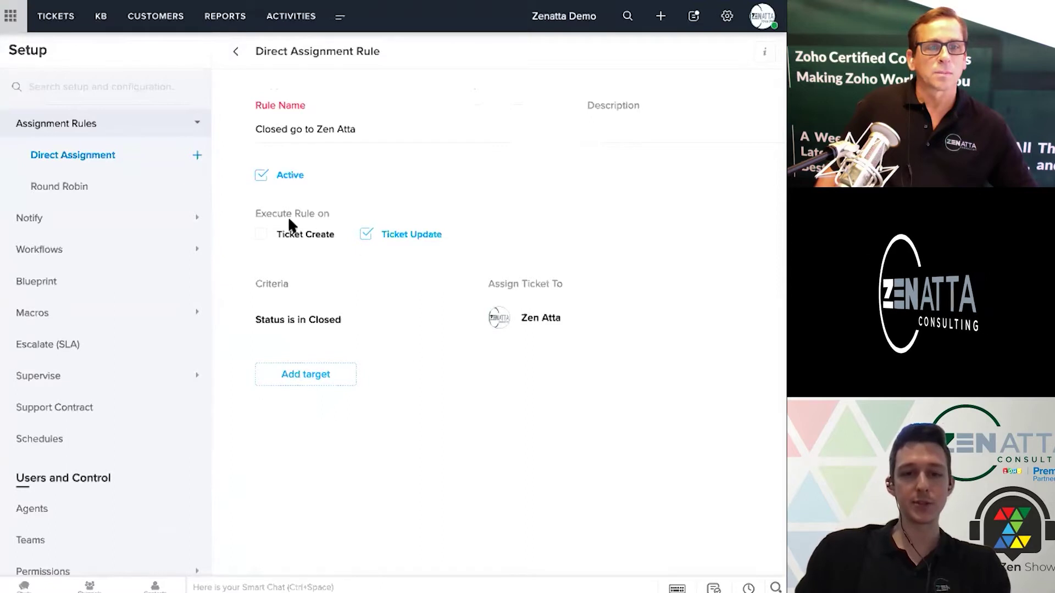
click(235, 52)
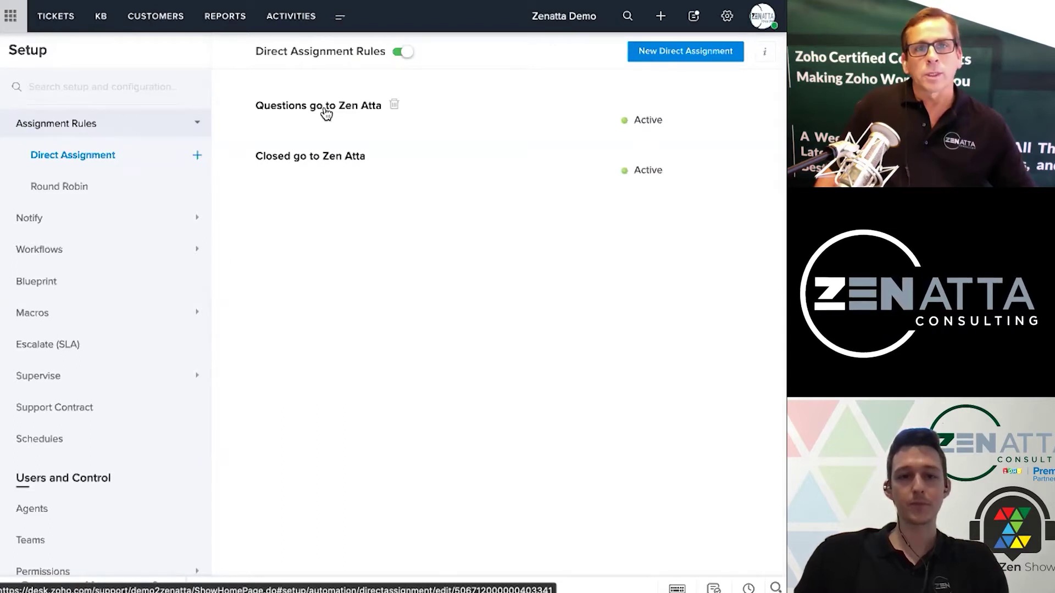
Switch to the Round Robin assignment rules page
click(93, 184)
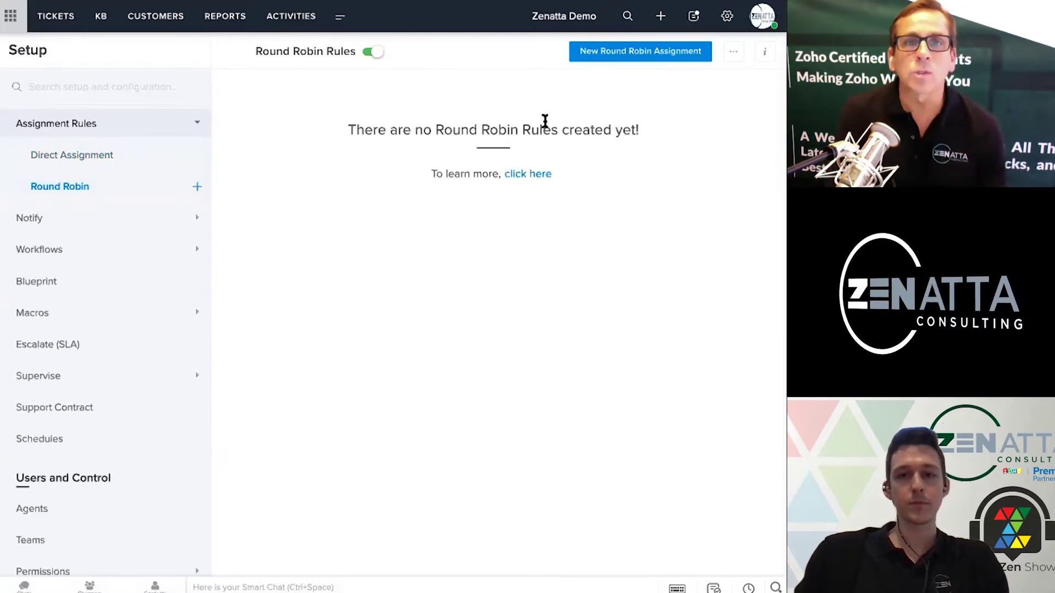
Start a new Round Robin Assignment rule
click(636, 55)
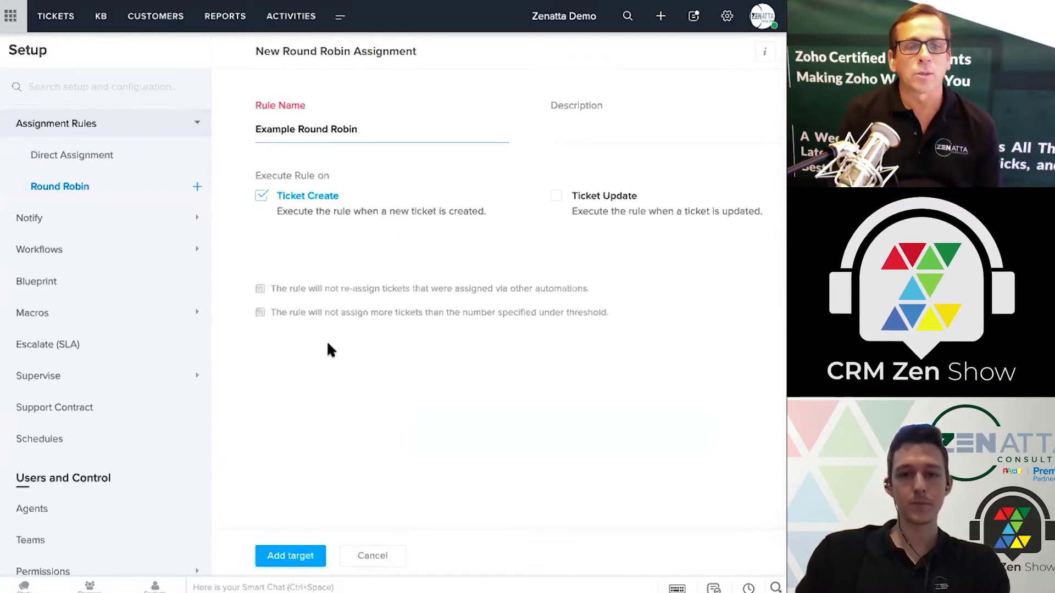
click(287, 555)
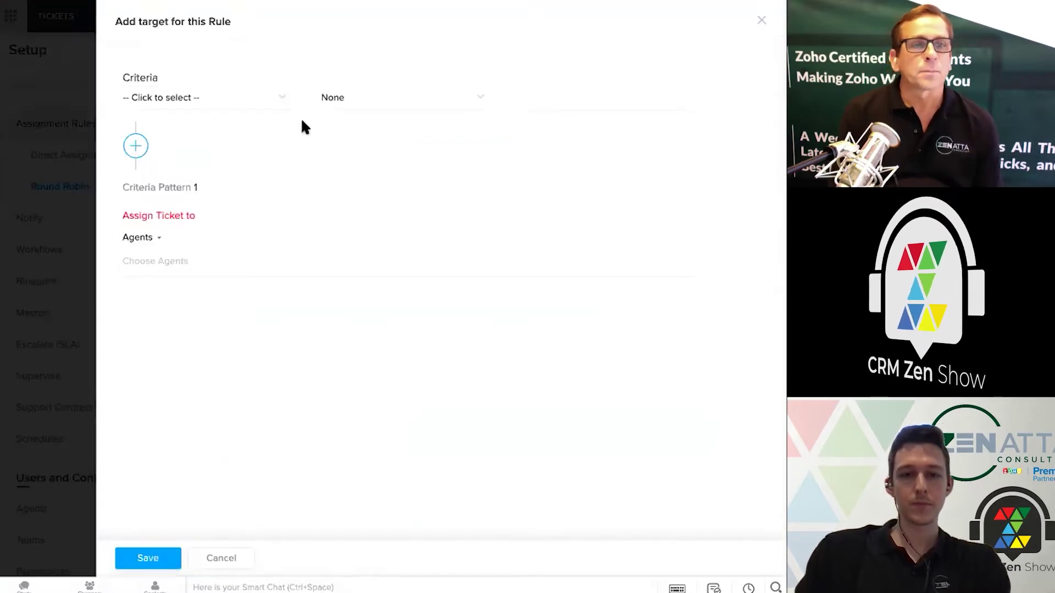
click(246, 97)
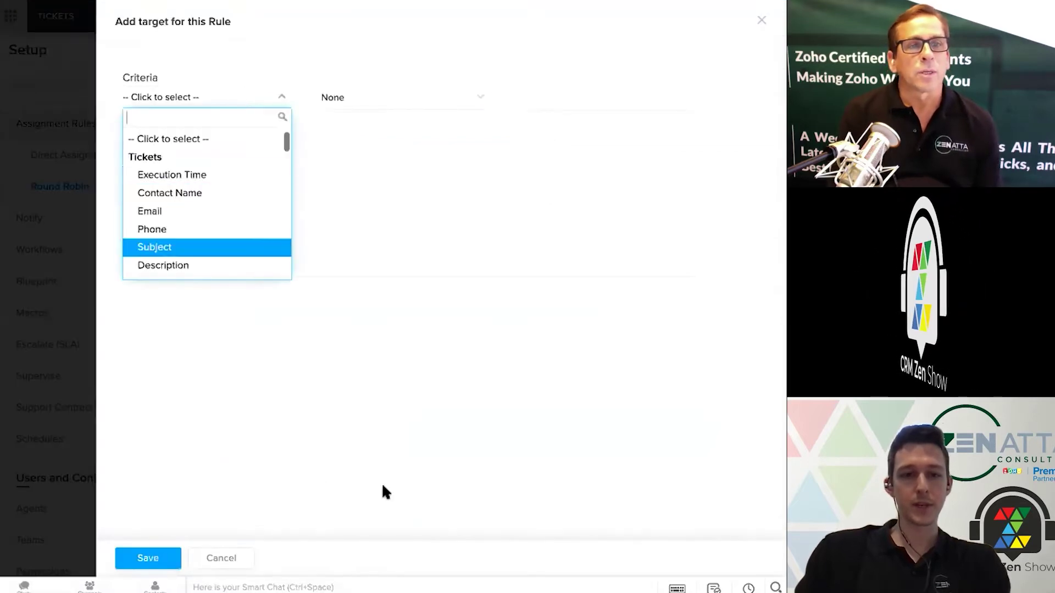
click(267, 391)
click(163, 263)
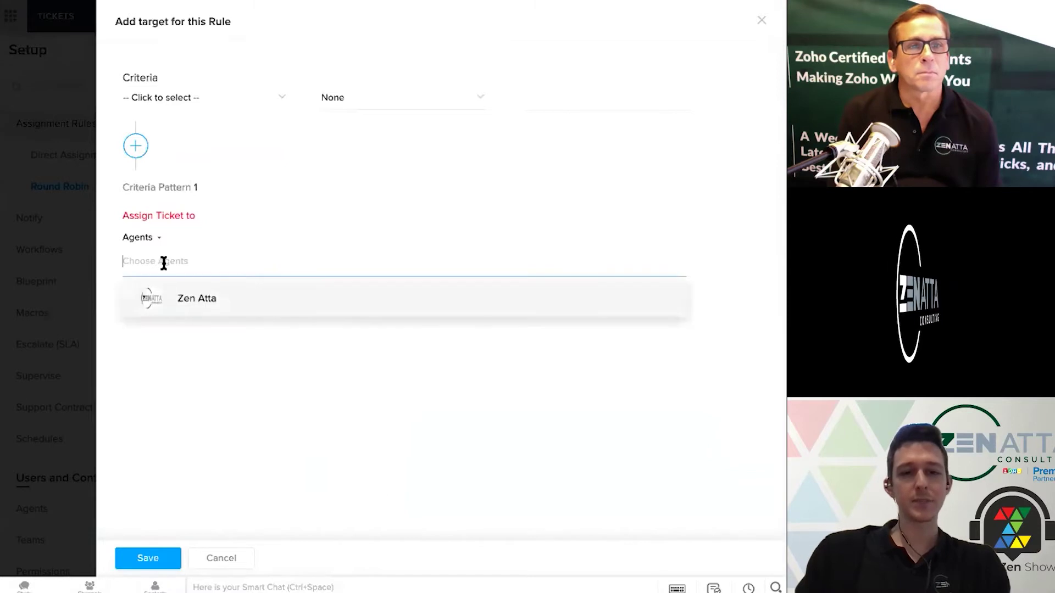
click(173, 298)
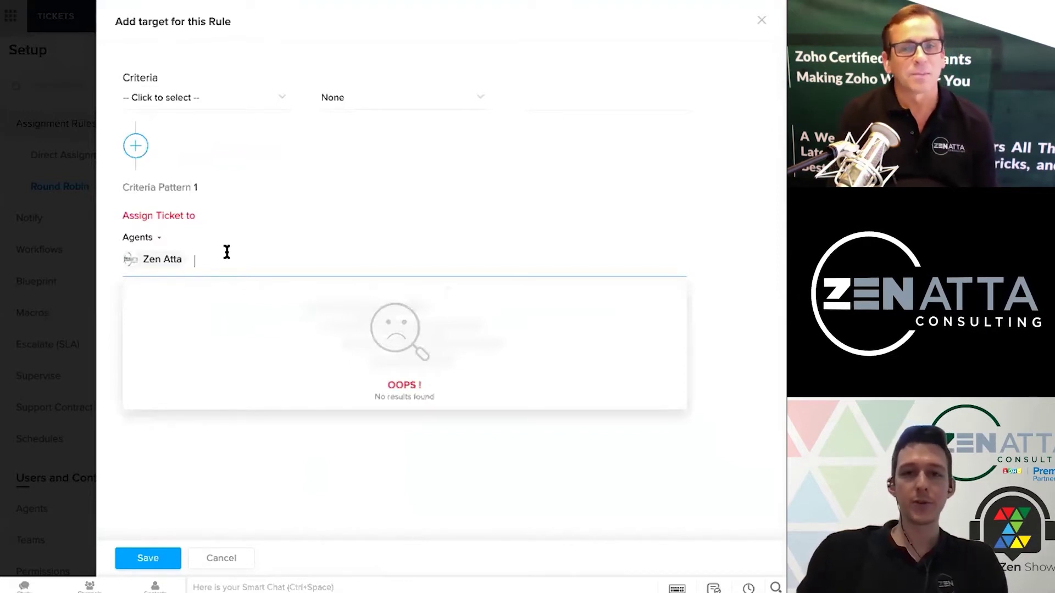
mouse_move(180, 260)
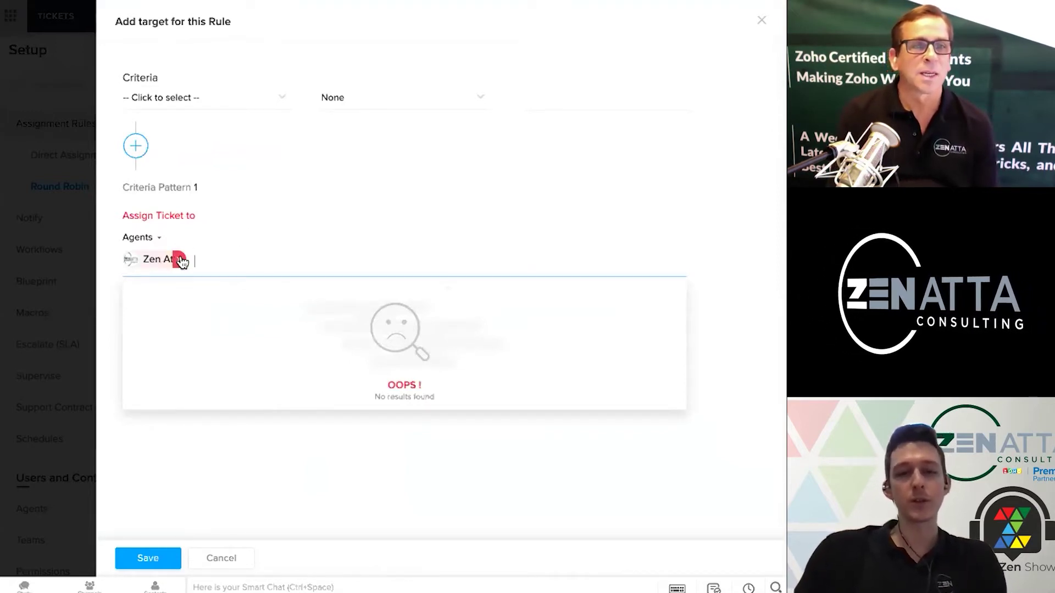
click(180, 260)
click(215, 556)
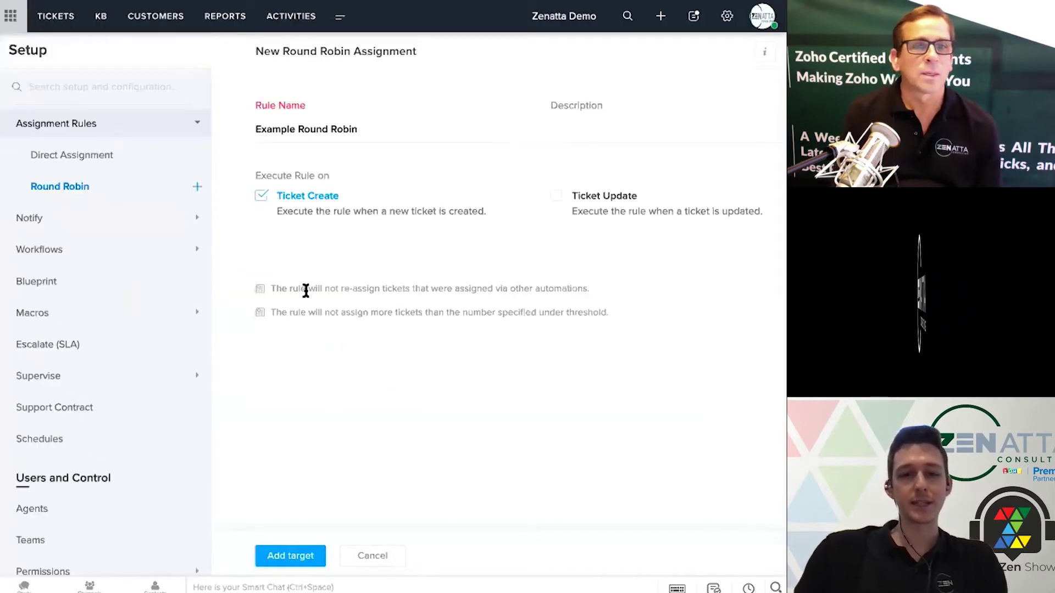
Cancel the unsaved New Round Robin Assignment form
drag(270, 288, 502, 288)
click(564, 279)
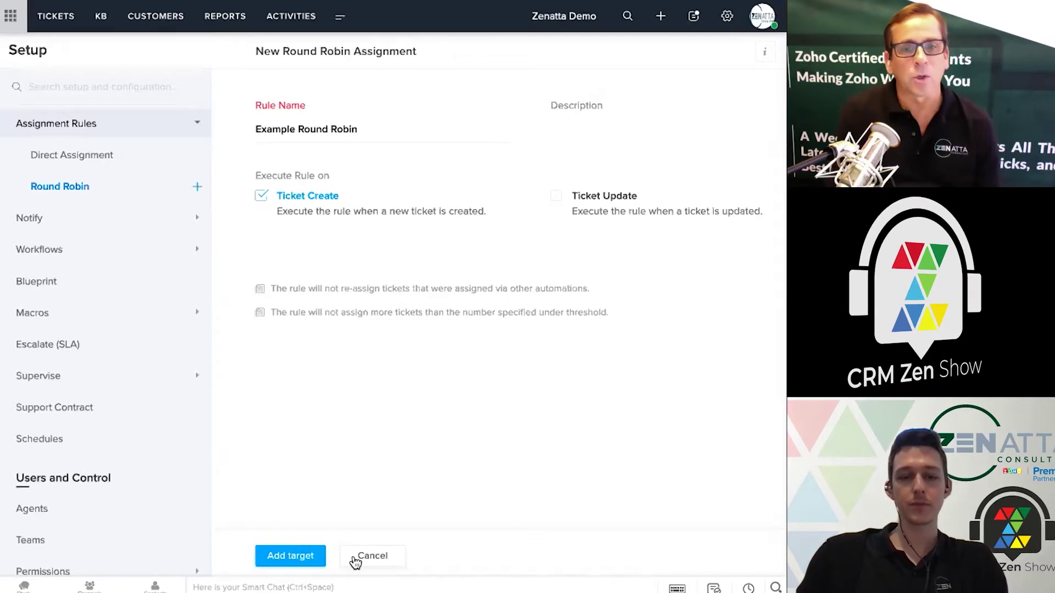
click(355, 557)
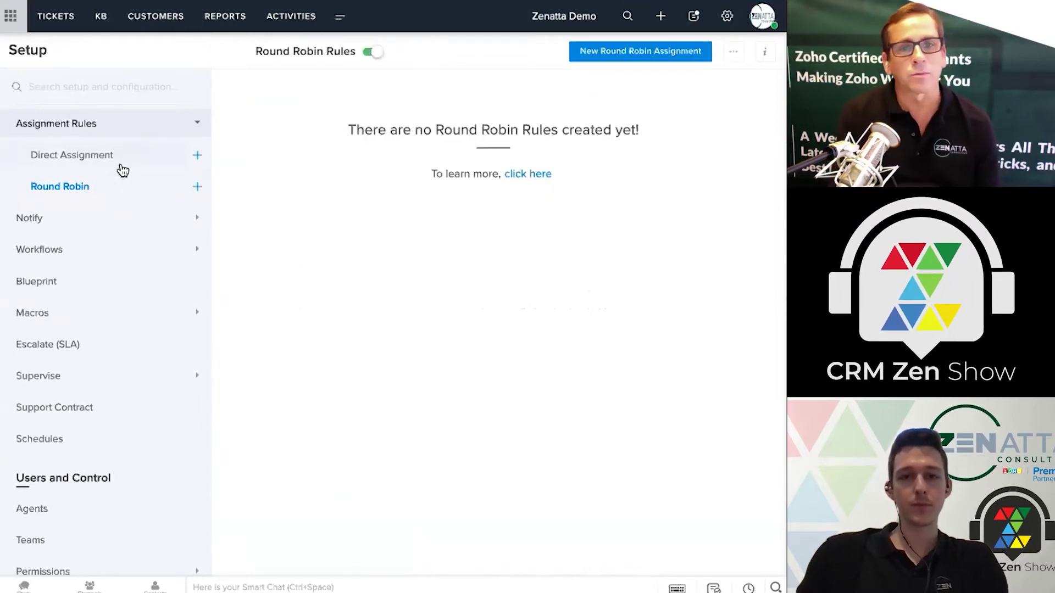
Go to Workflows > Rules in the Setup sidebar
click(112, 255)
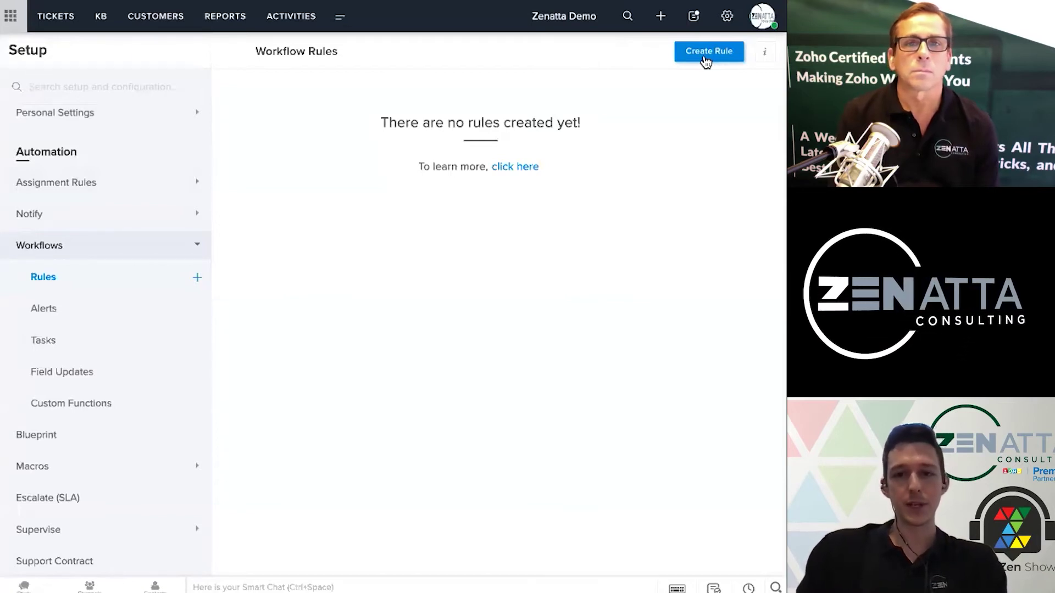
Create a Tickets workflow rule named 'On Agent Response - Status to On Hold'
click(705, 57)
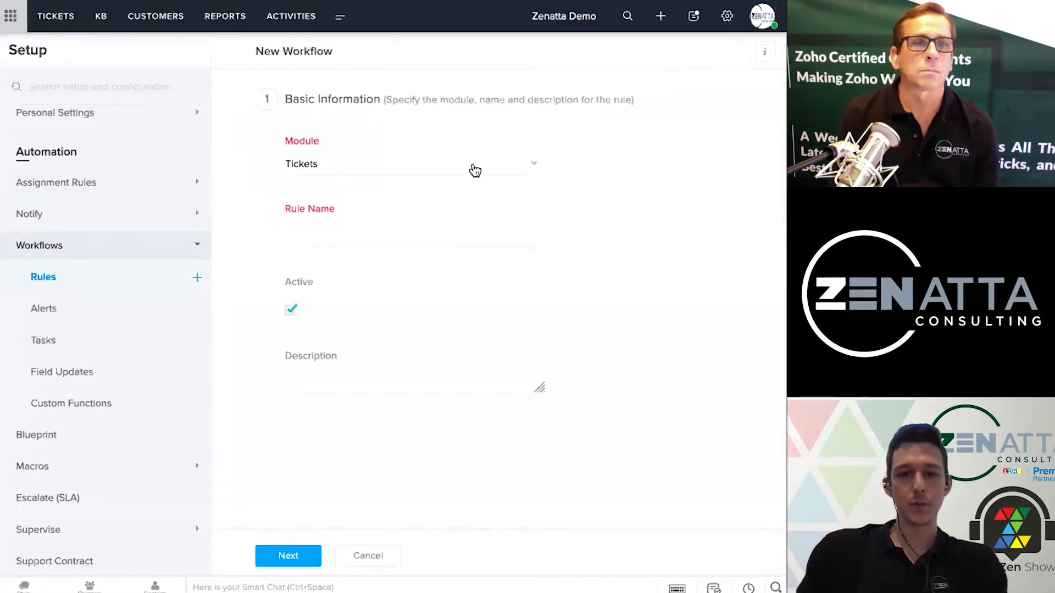
click(417, 230)
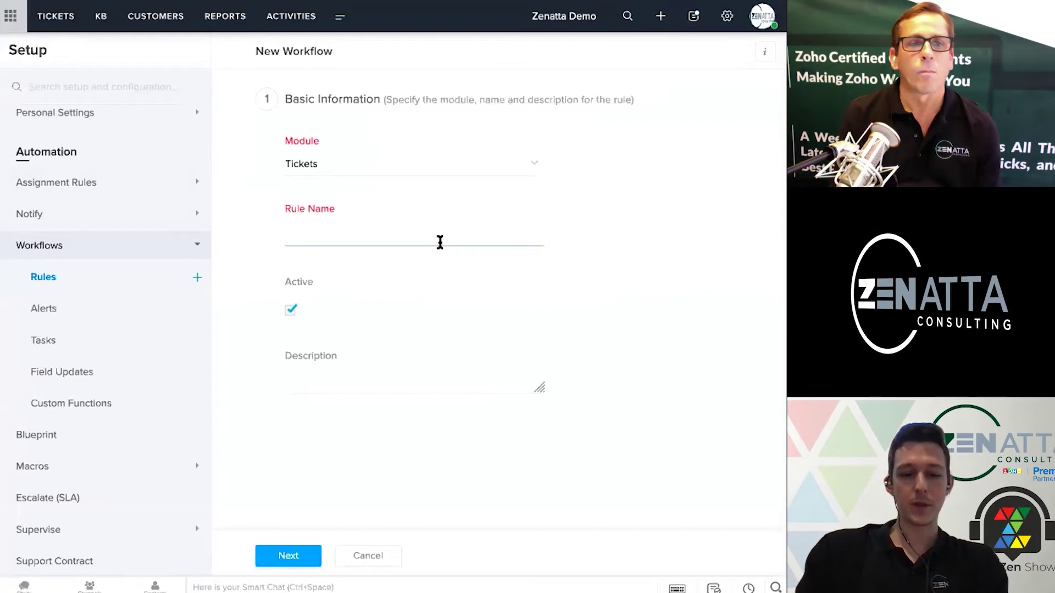
text(On Agen)
key(BackSpace)
text(ent Response)
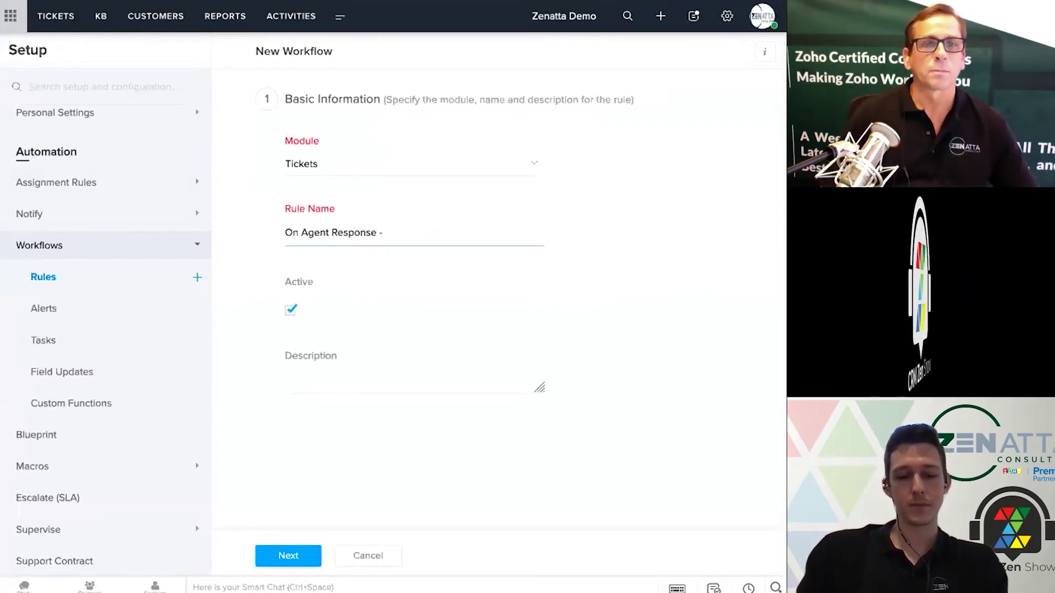
text( - Status to )
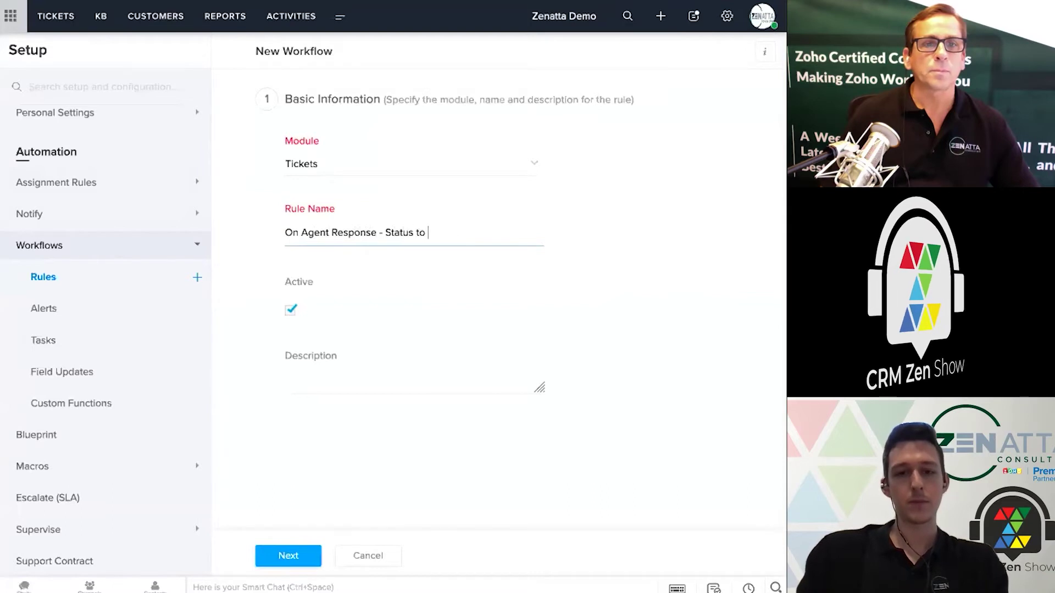
text(On Hold)
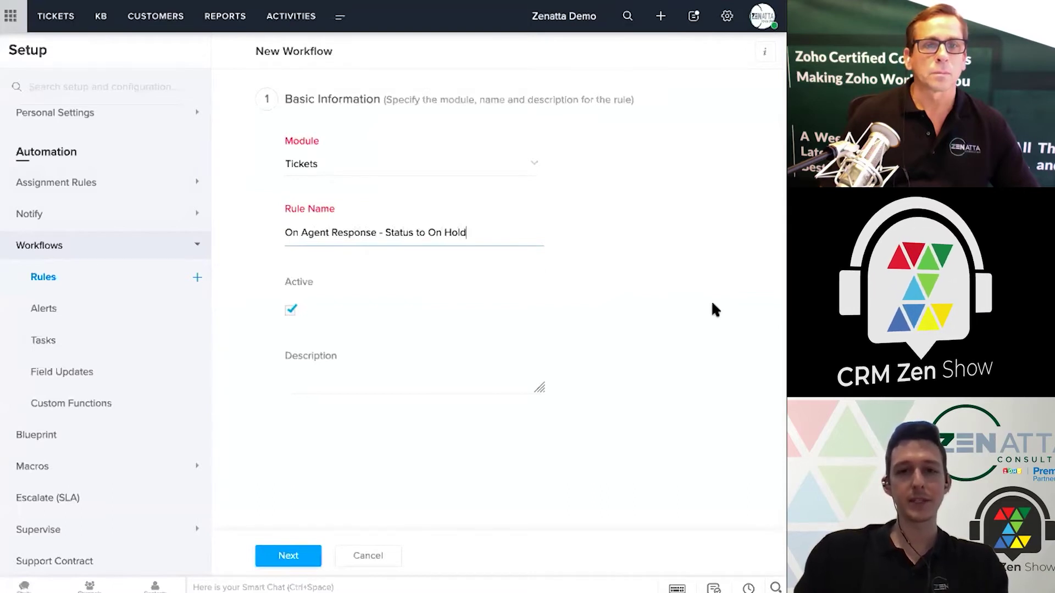
click(713, 309)
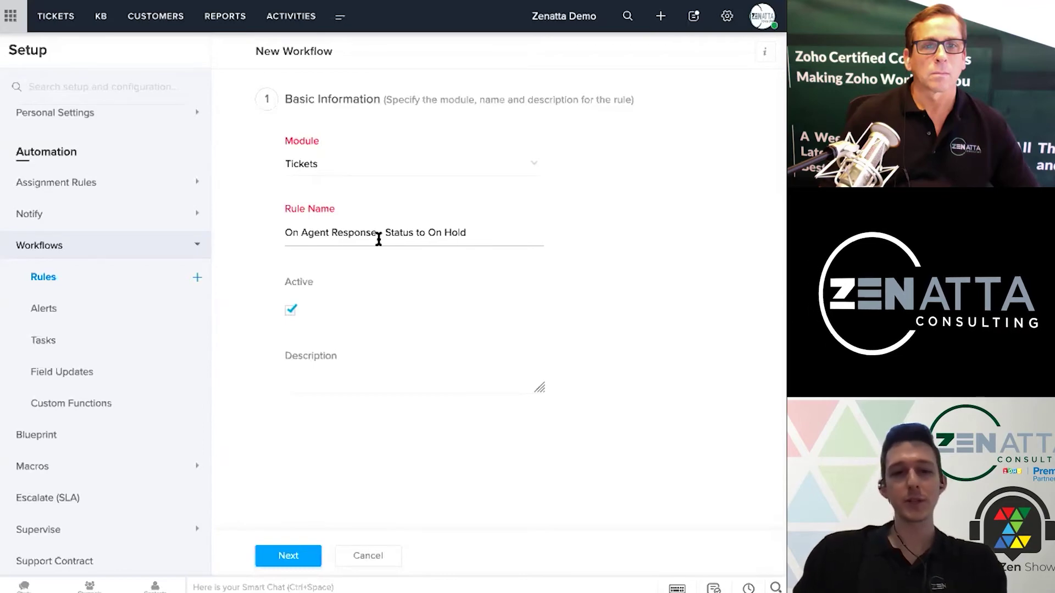
Advance to the Execute on step and look over its trigger options
click(288, 556)
scroll(331, 313, down, 3)
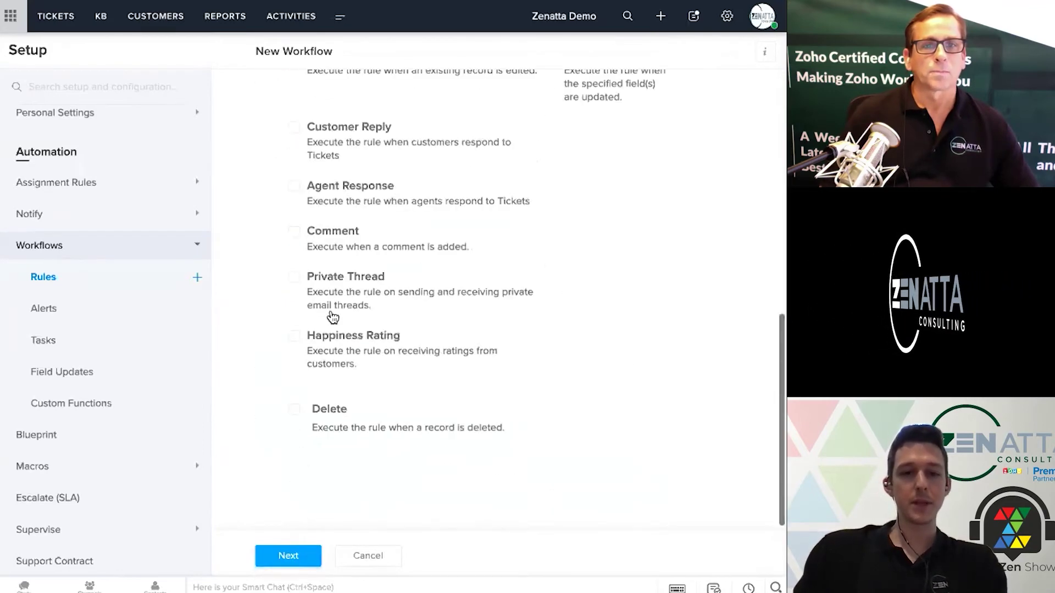
scroll(332, 314, up, 1)
scroll(332, 314, up, 2)
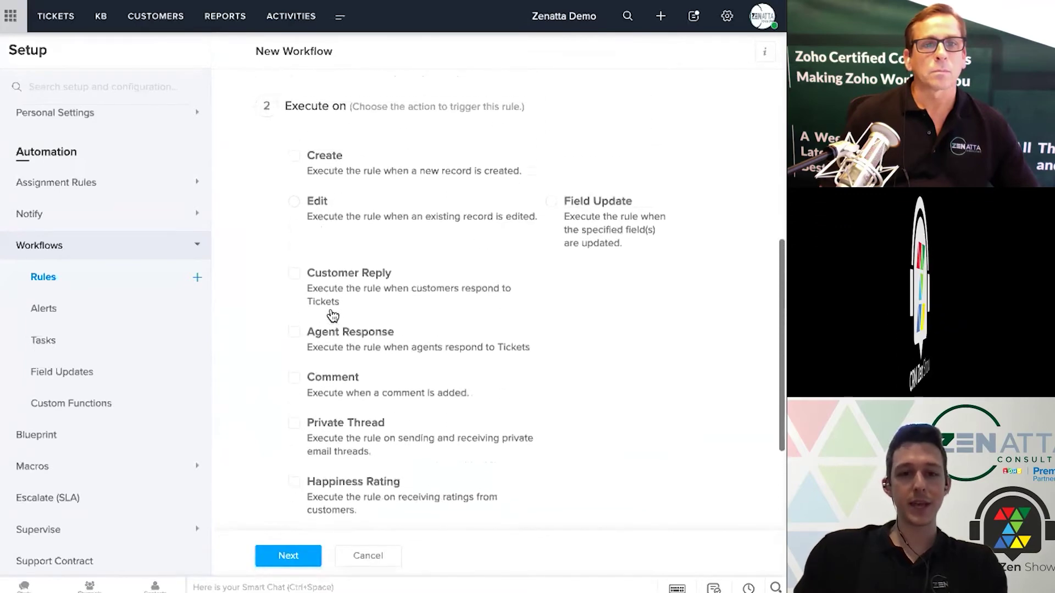
drag(285, 106, 347, 107)
click(539, 94)
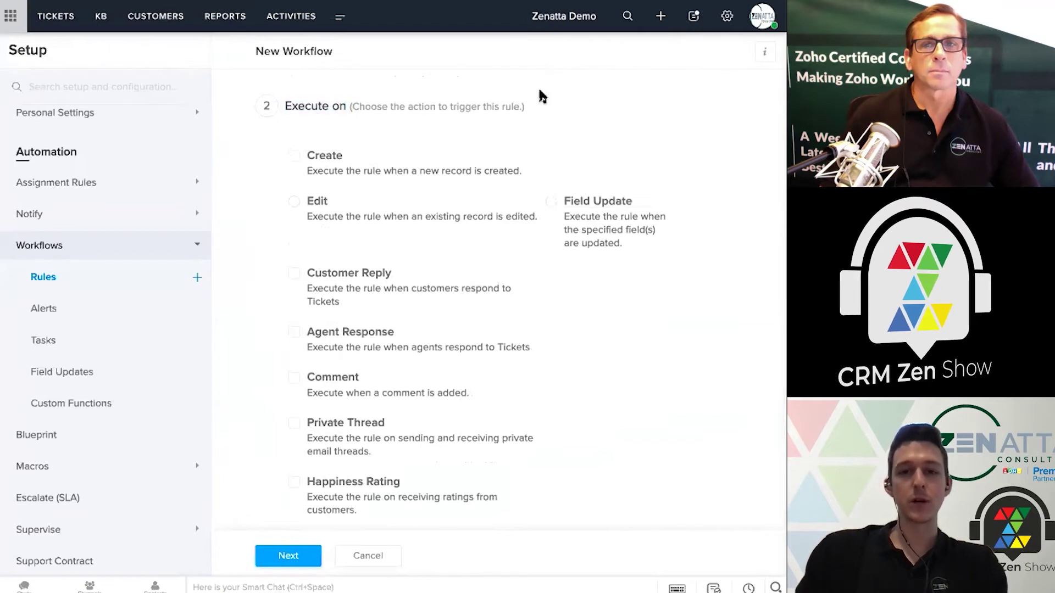
scroll(471, 106, down, 1)
scroll(471, 104, up, 1)
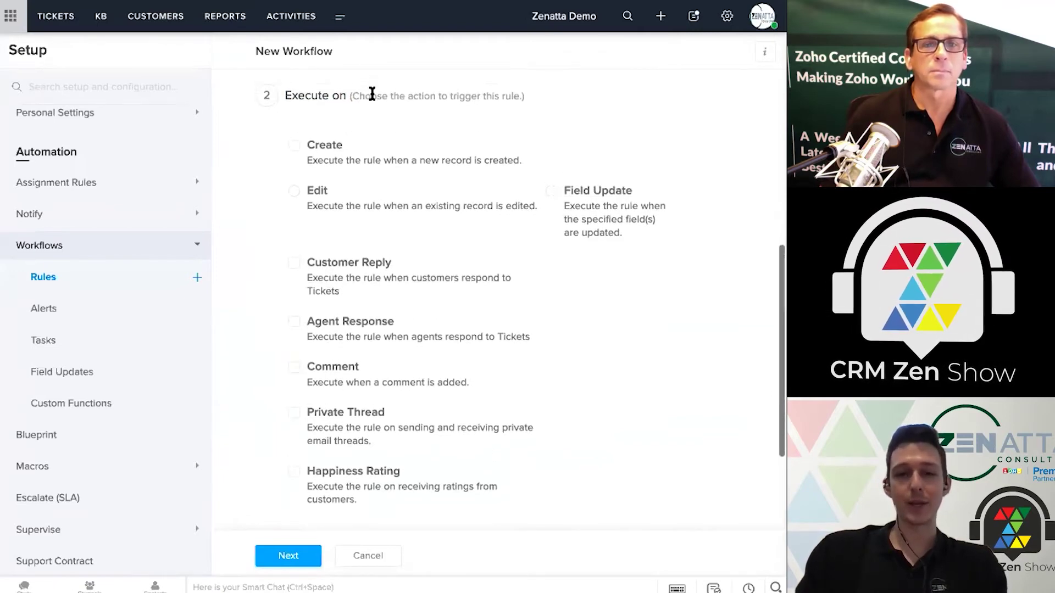
scroll(371, 94, down, 2)
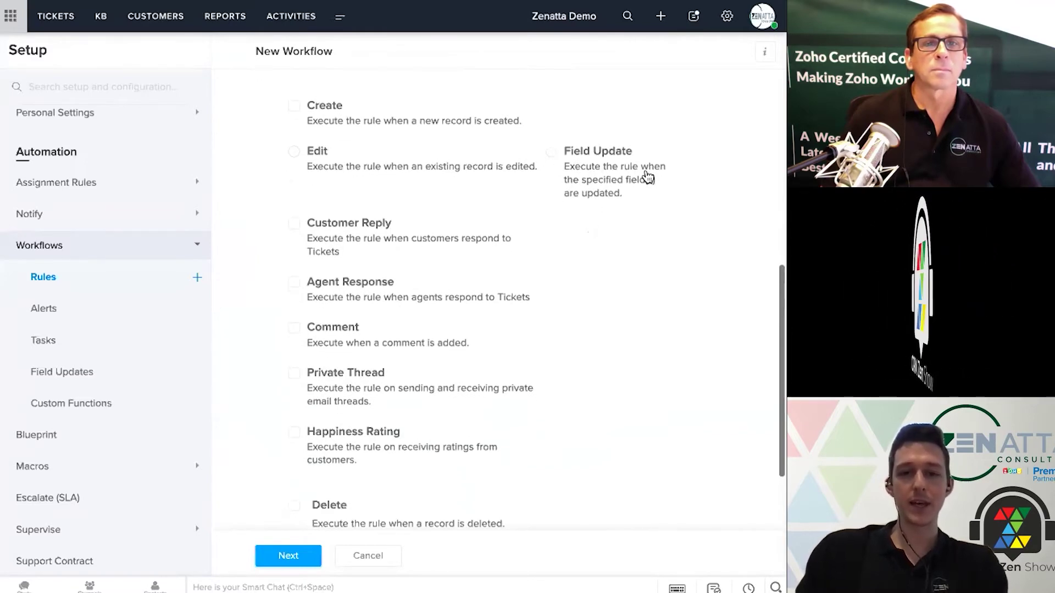
scroll(613, 209, down, 1)
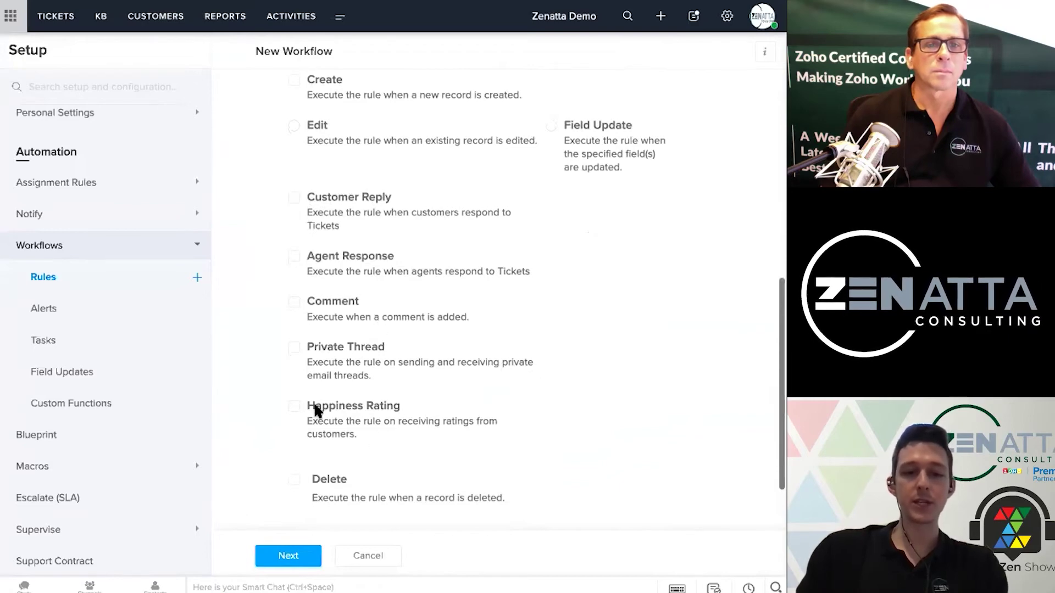
scroll(379, 419, up, 1)
scroll(379, 233, up, 3)
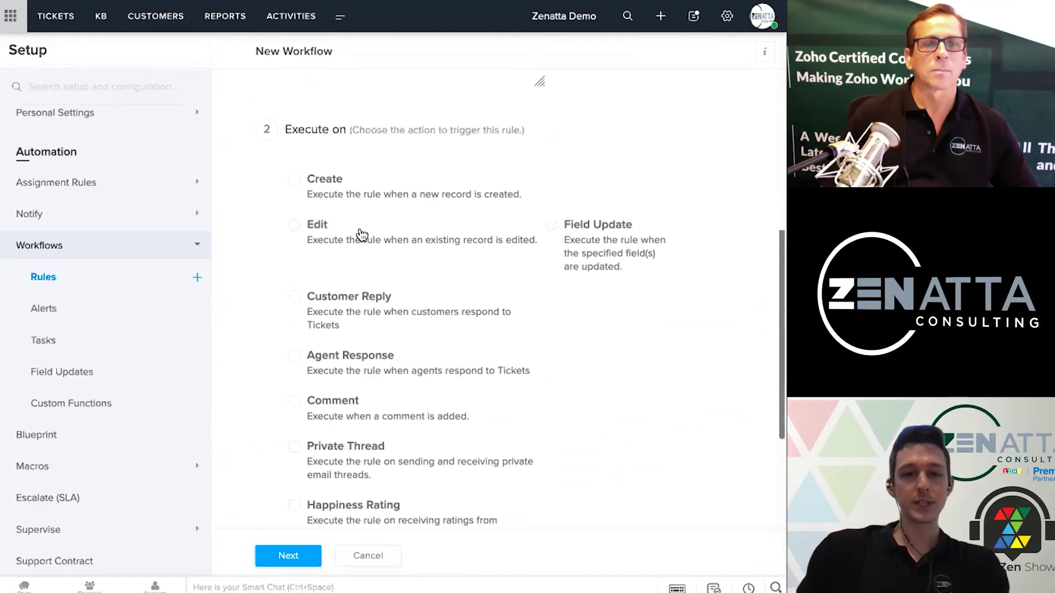
scroll(360, 231, down, 2)
Set the rule to run on Agent Response only, with Customer Reply left unticked
click(296, 324)
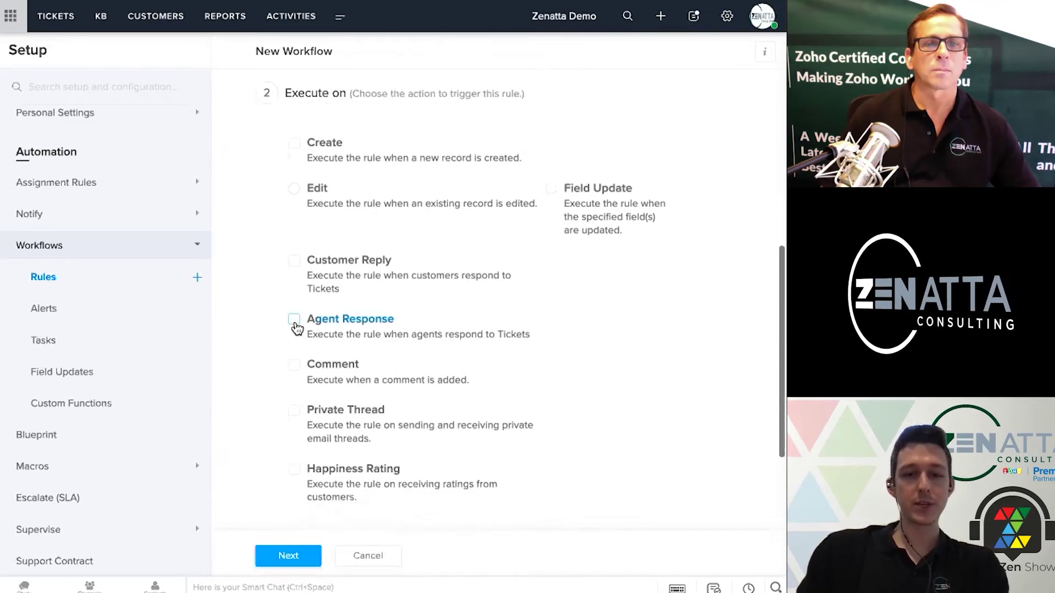
scroll(328, 324, down, 2)
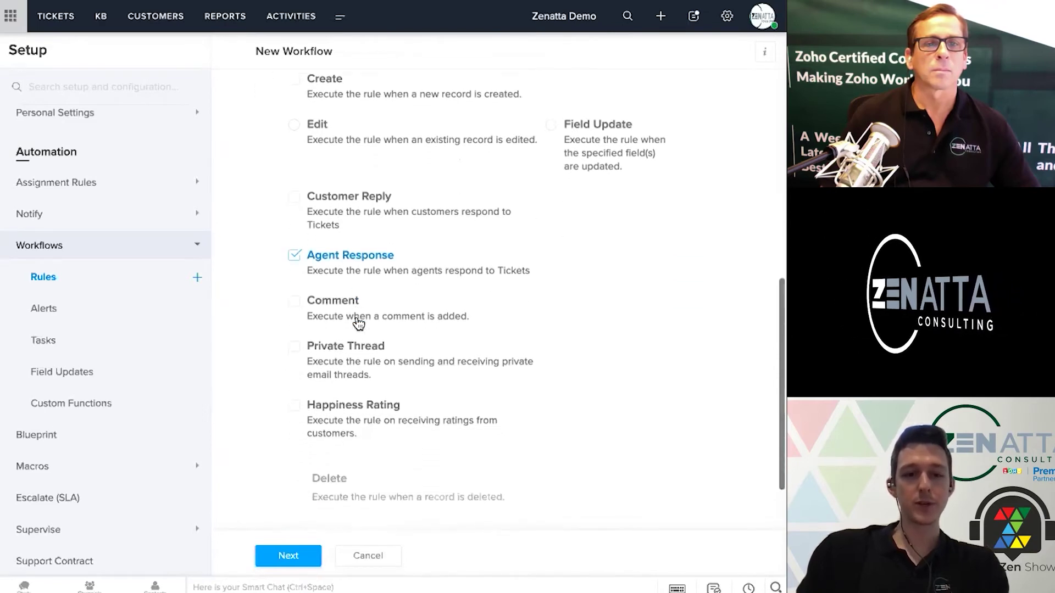
click(312, 193)
click(353, 194)
scroll(353, 193, down, 1)
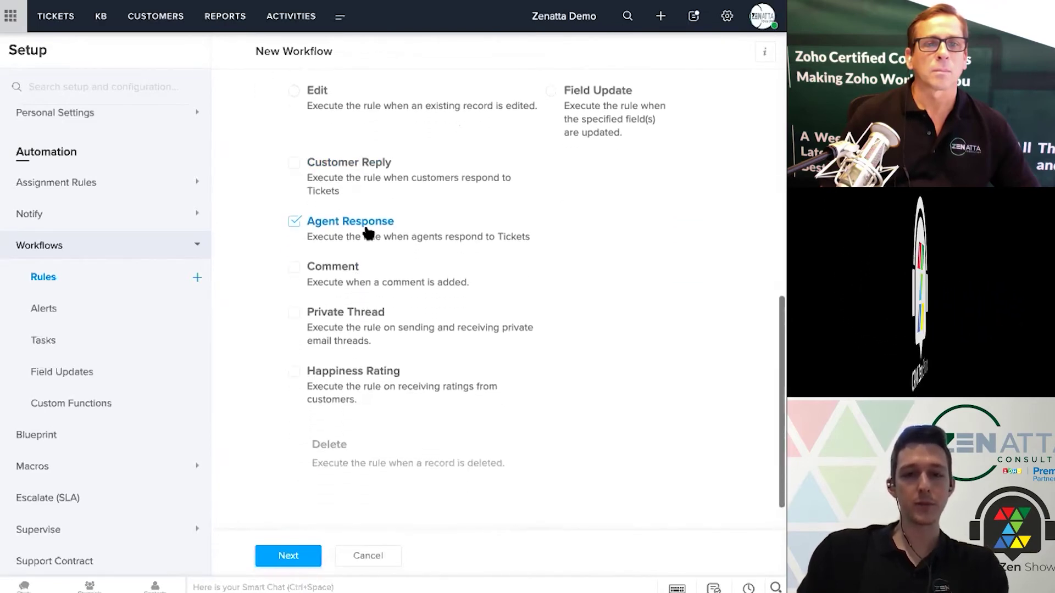
click(290, 555)
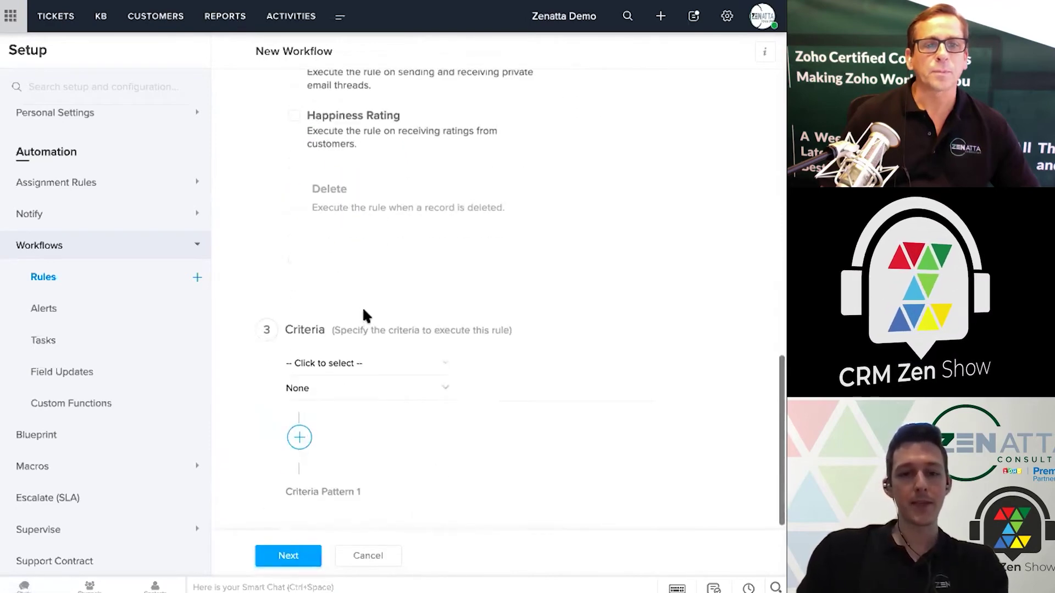
Try a criteria condition of Status is OPEN
click(367, 364)
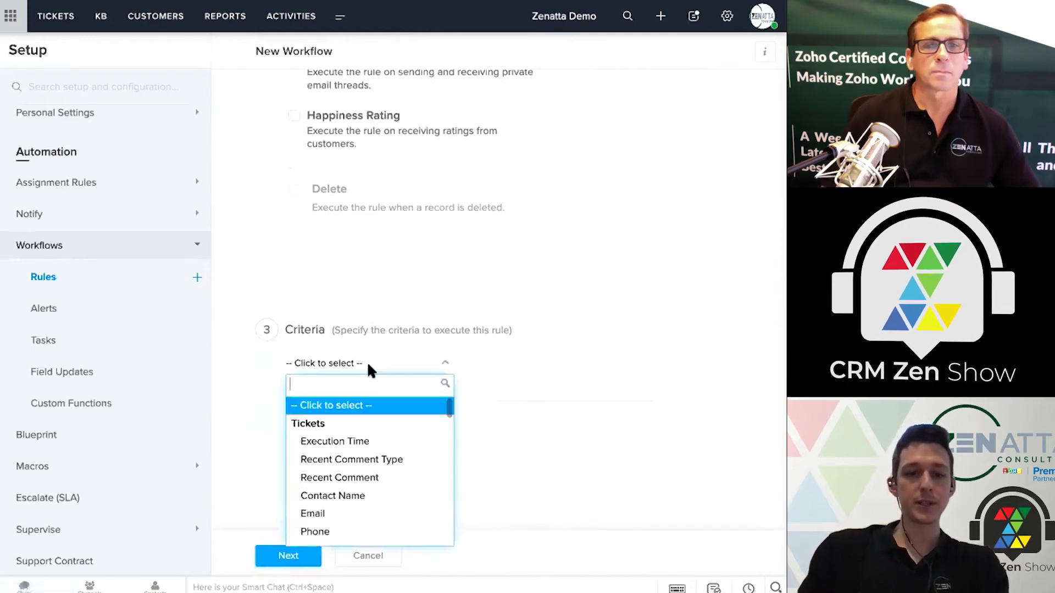
scroll(364, 461, down, 2)
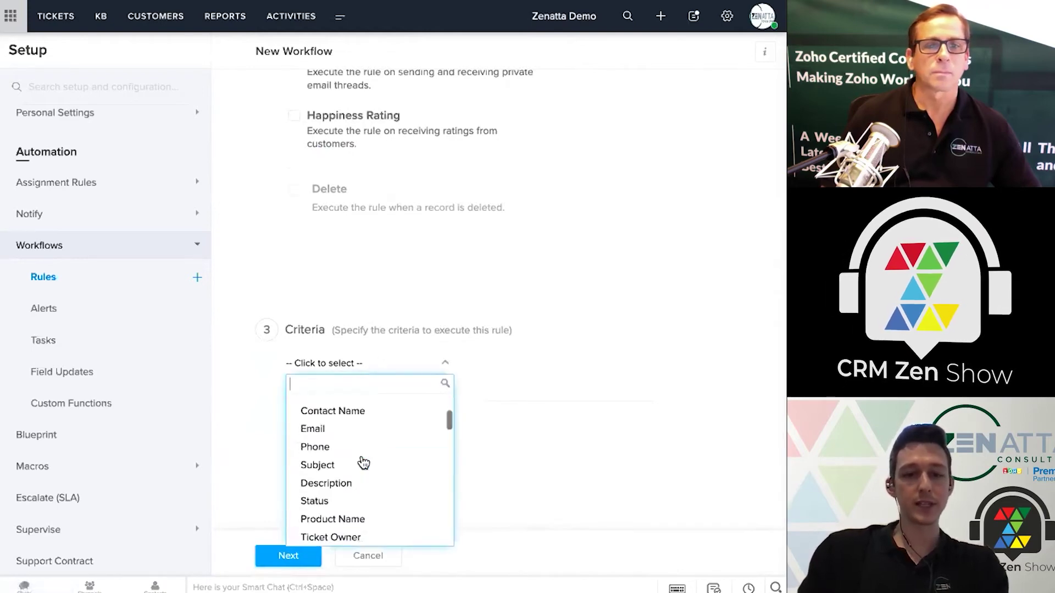
click(354, 500)
click(372, 414)
scroll(358, 513, down, 1)
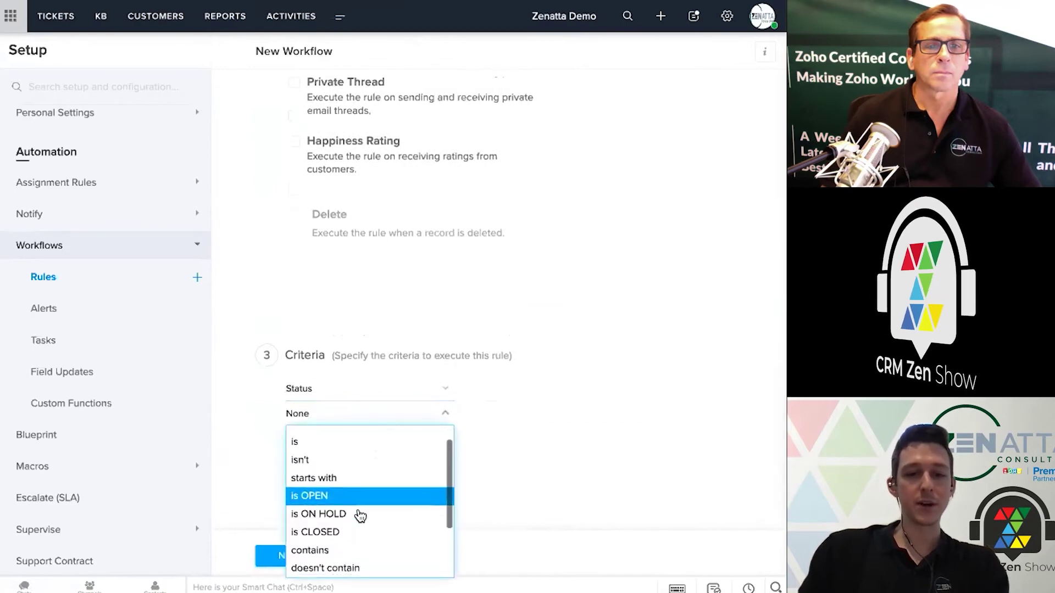
scroll(359, 523, down, 2)
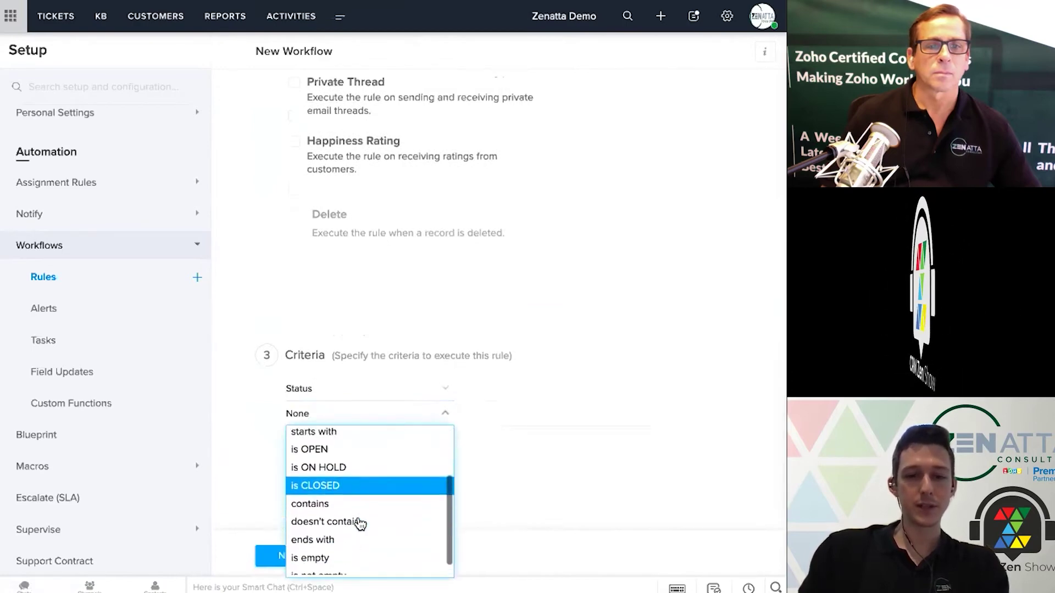
scroll(358, 517, up, 1)
click(360, 482)
click(407, 418)
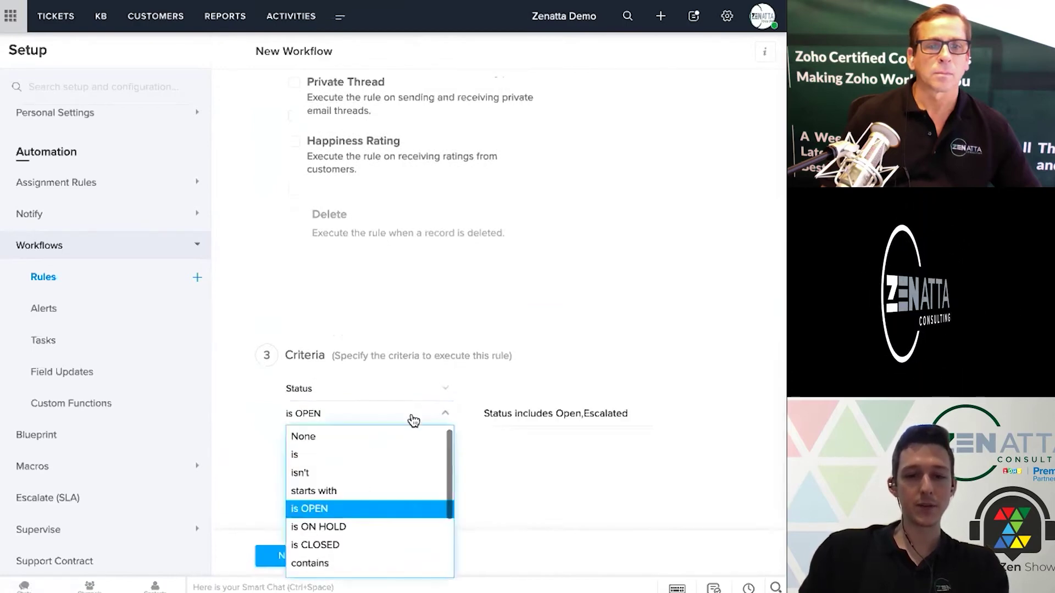
scroll(388, 490, down, 2)
scroll(388, 488, up, 1)
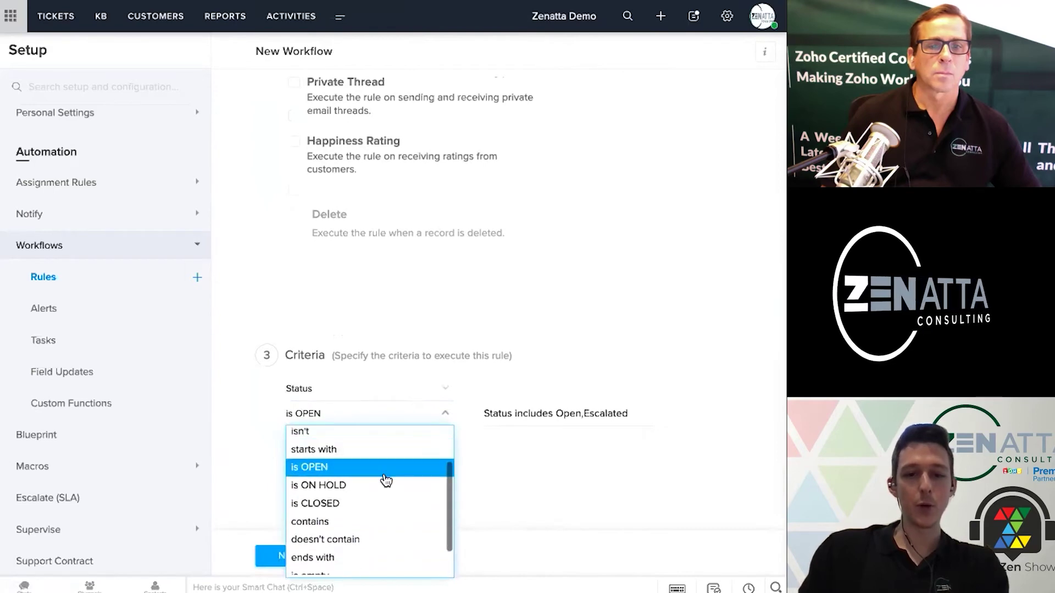
scroll(450, 482, up, 1)
click(465, 461)
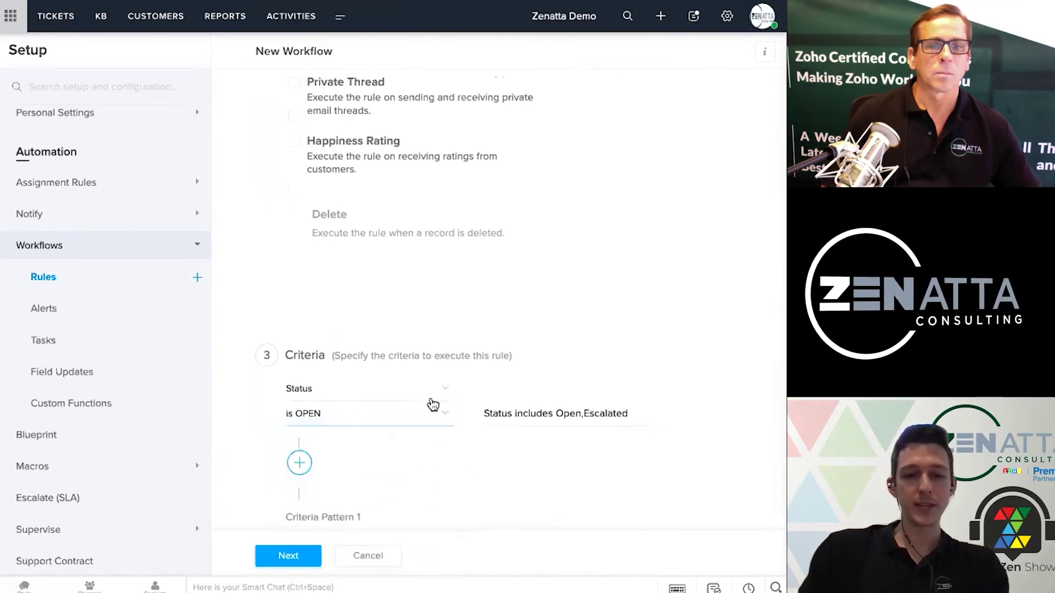
Reset the criteria field to Click to select so the rule has no criteria
click(408, 384)
scroll(373, 470, up, 2)
click(385, 431)
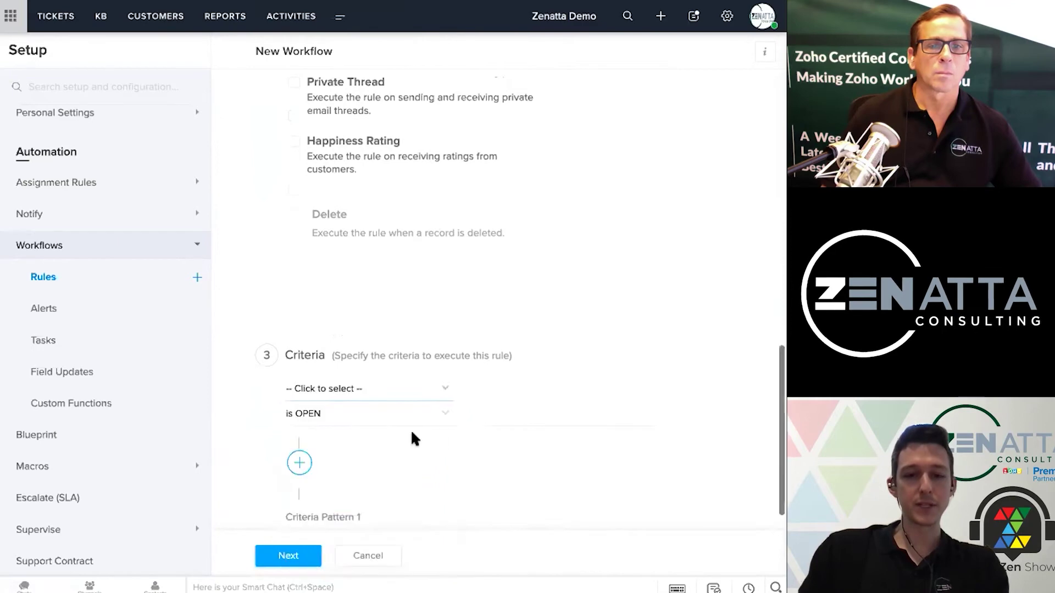
scroll(439, 423, down, 1)
click(302, 556)
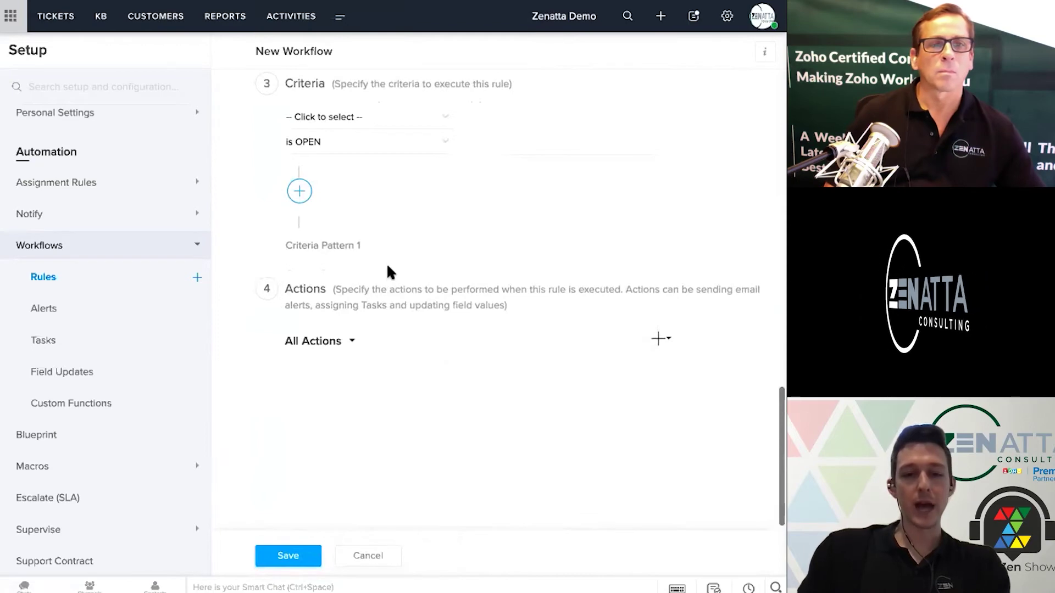
On the Actions step, start a new Field Update action from the add-action menu
scroll(464, 283, up, 8)
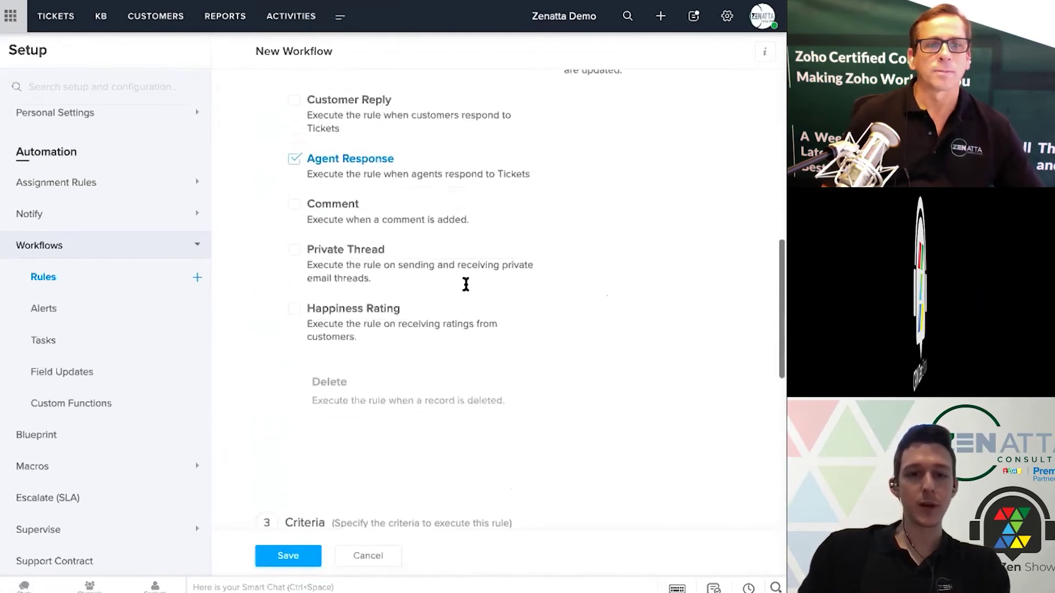
scroll(316, 186, up, 1)
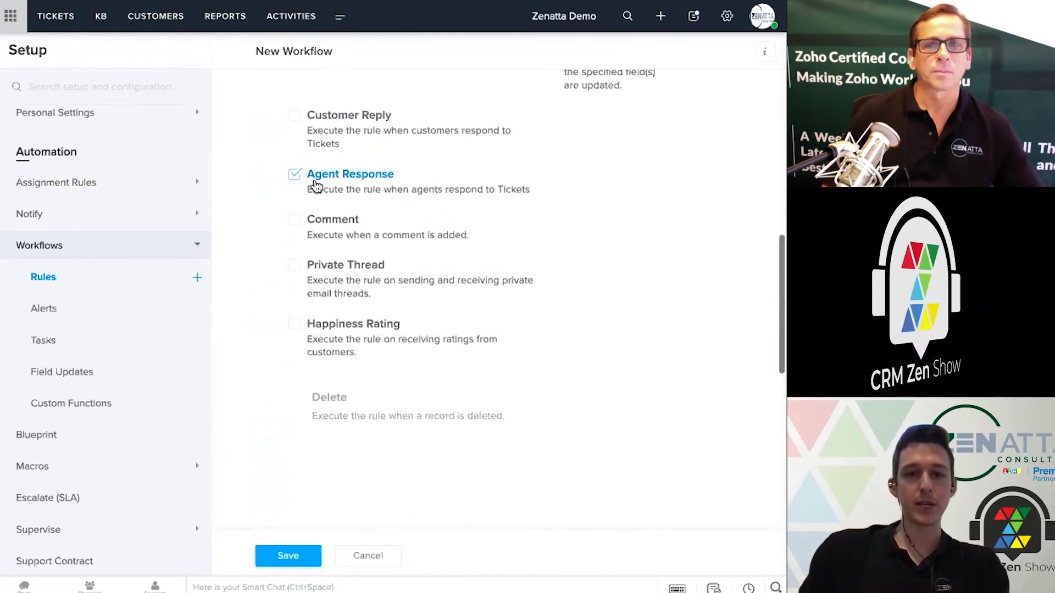
scroll(353, 383, down, 4)
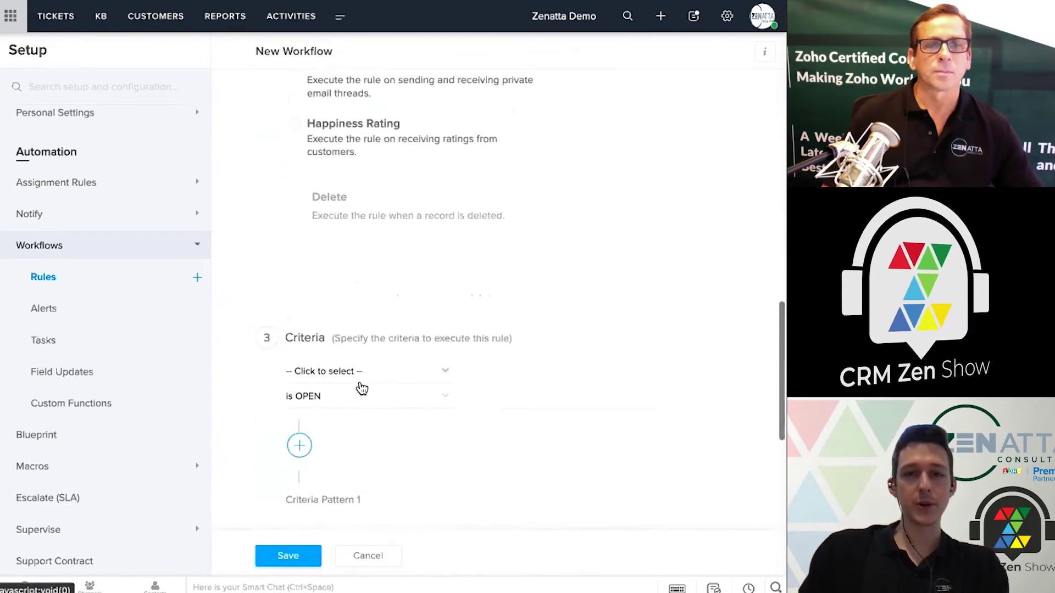
scroll(360, 388, down, 5)
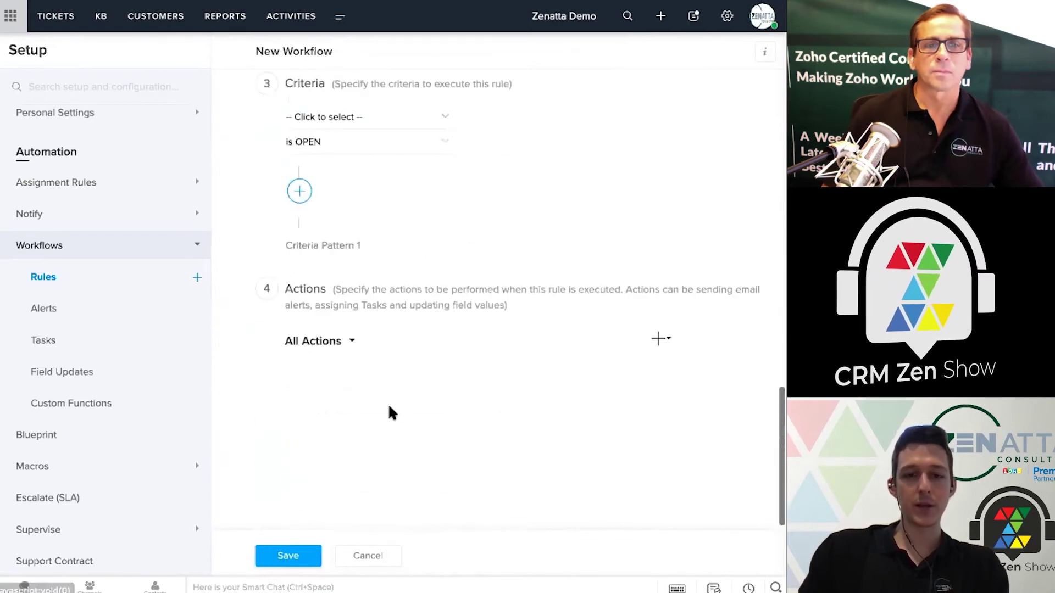
click(351, 341)
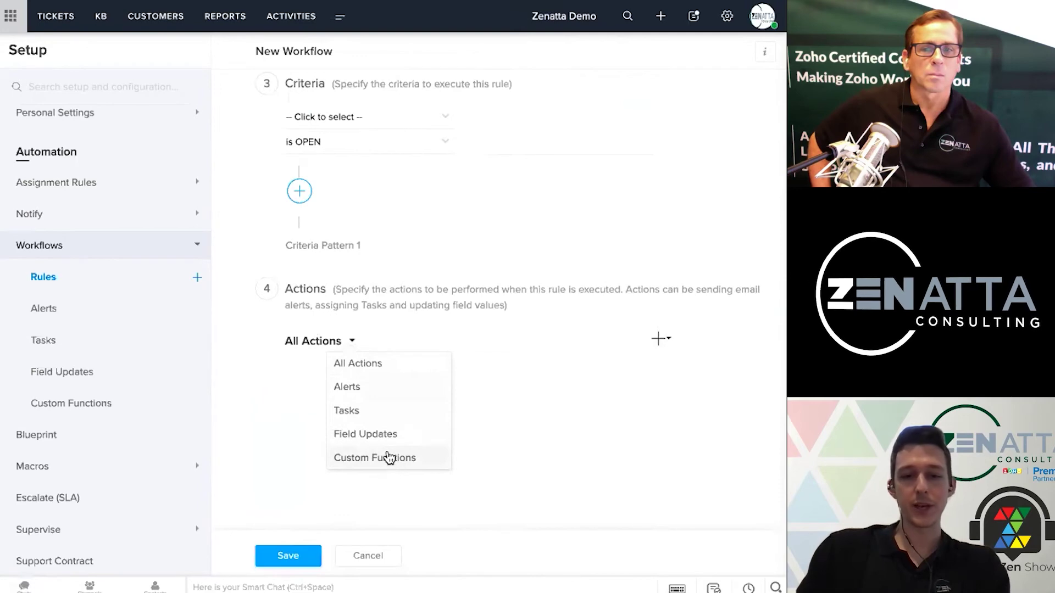
click(555, 417)
click(669, 346)
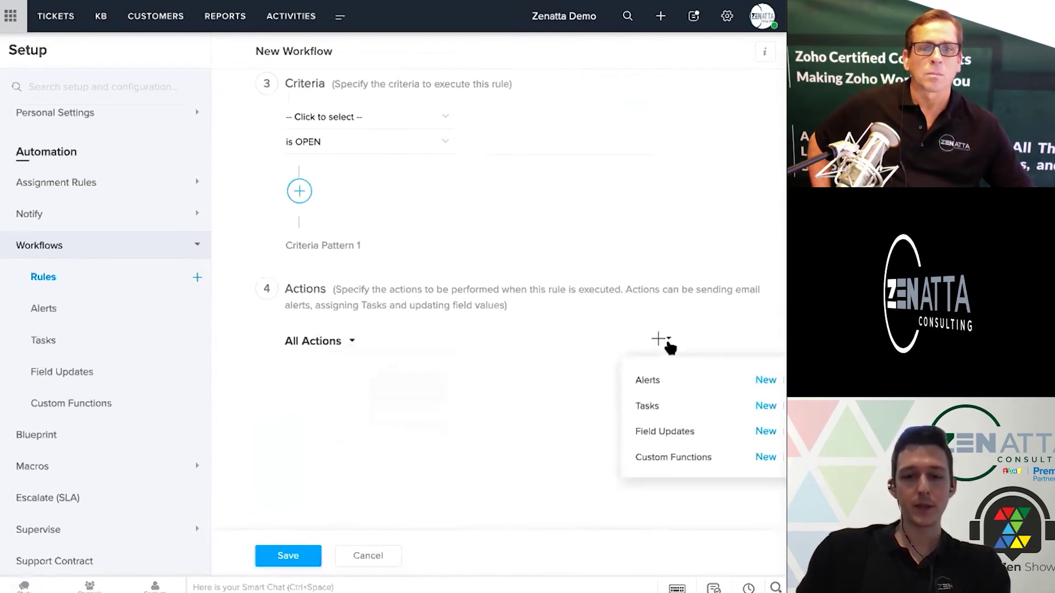
click(765, 432)
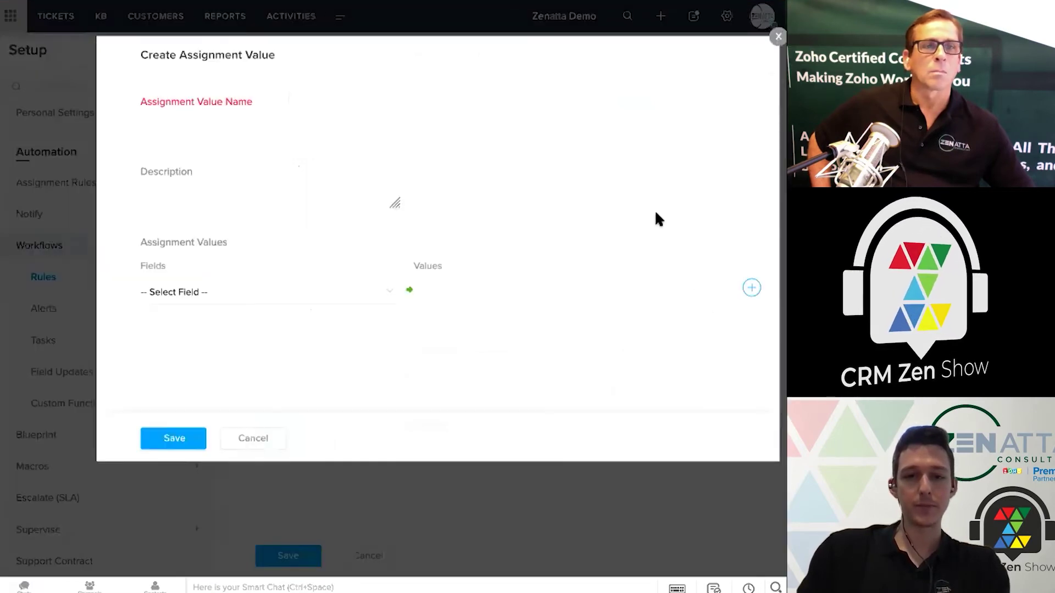
Save a field update named 'Status to On Hold' that sets Status to On Hold
click(337, 121)
text(St)
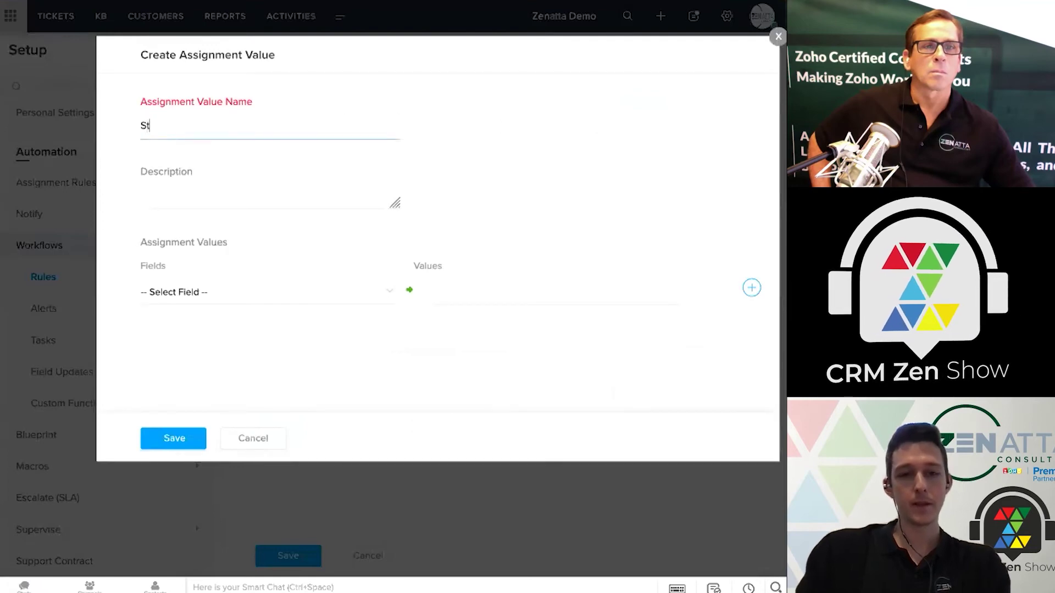
text(atus to)
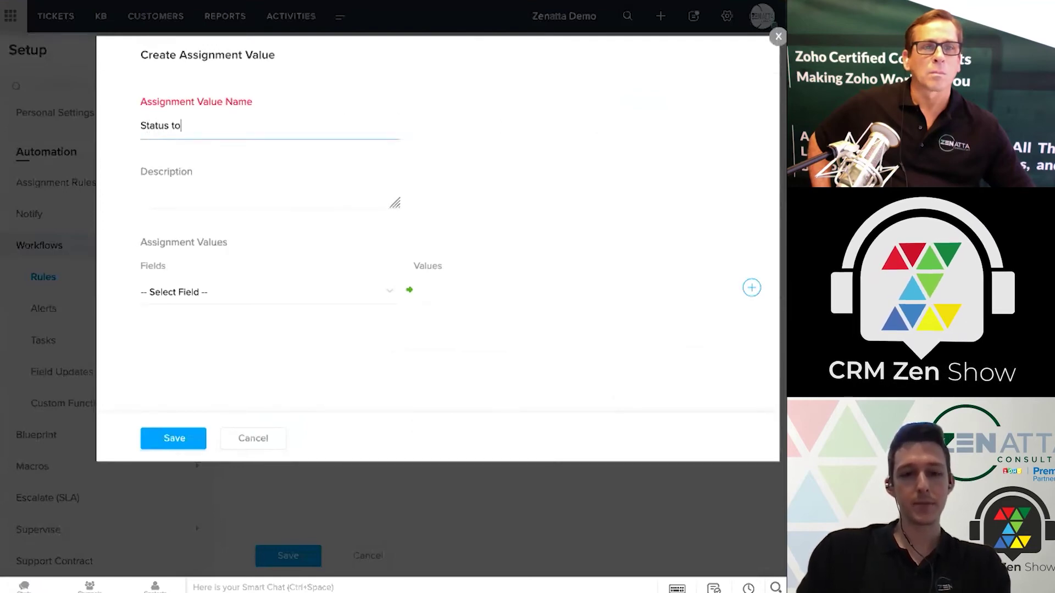
text( On Hold)
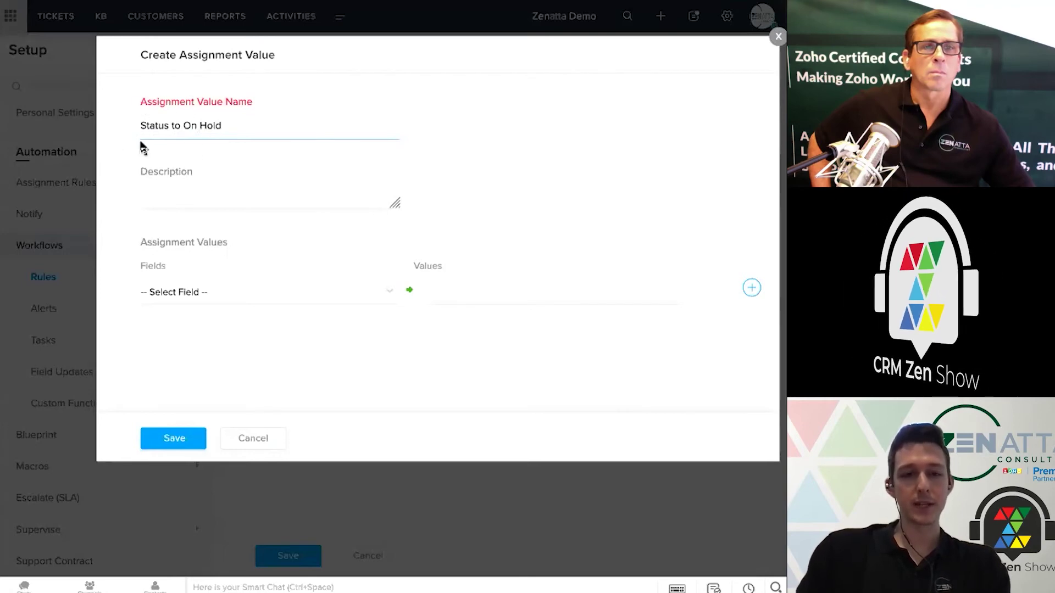
click(171, 126)
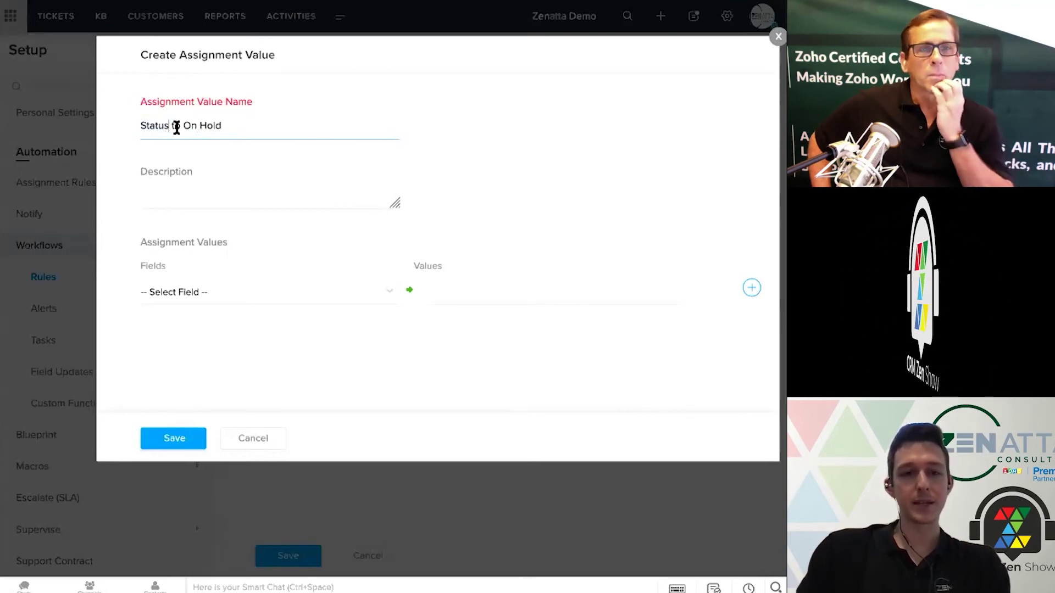
click(198, 291)
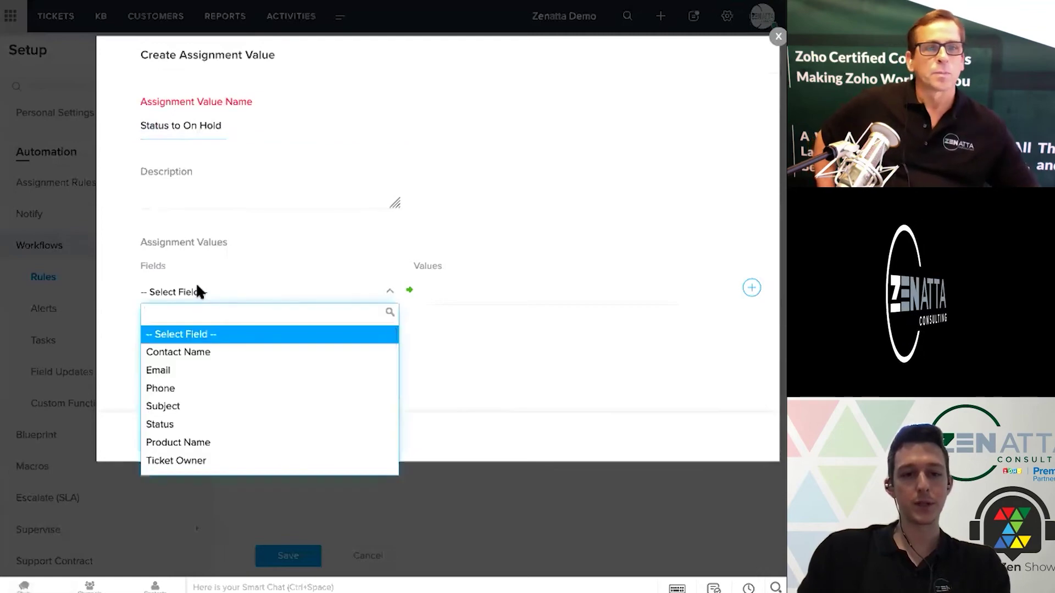
click(193, 424)
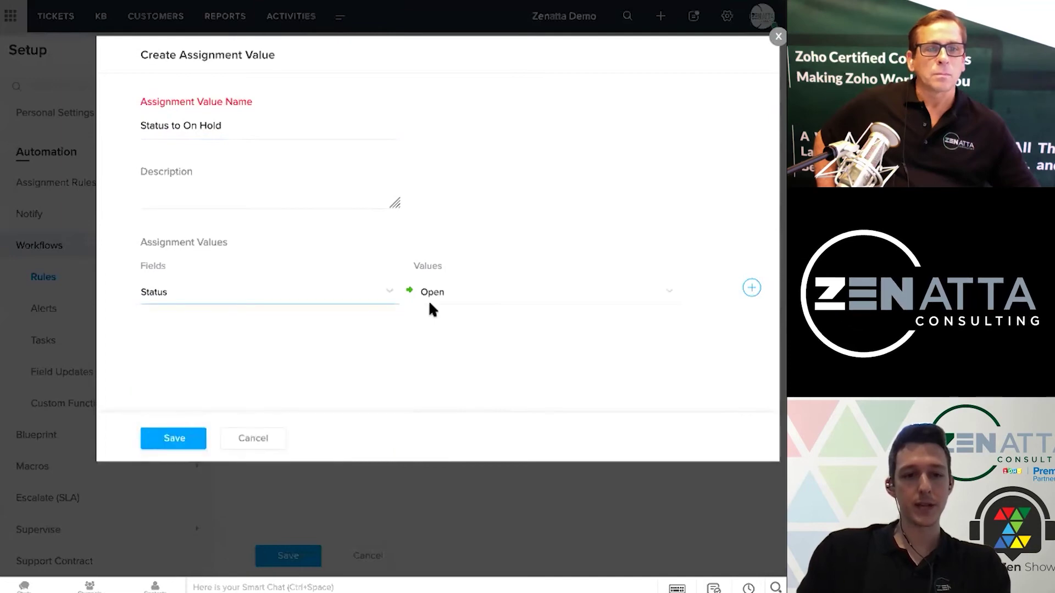
click(461, 296)
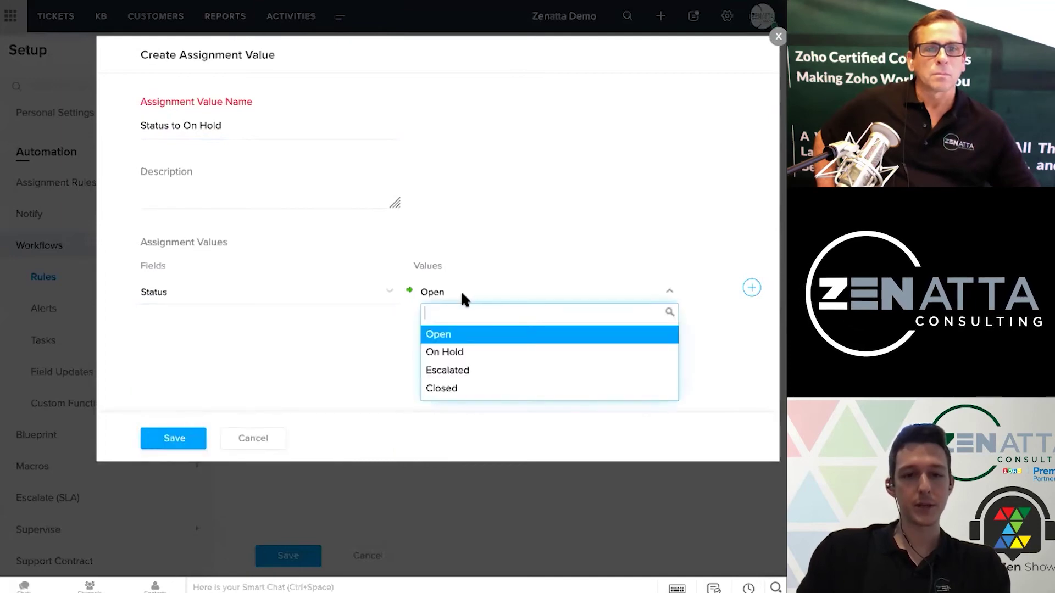
click(462, 355)
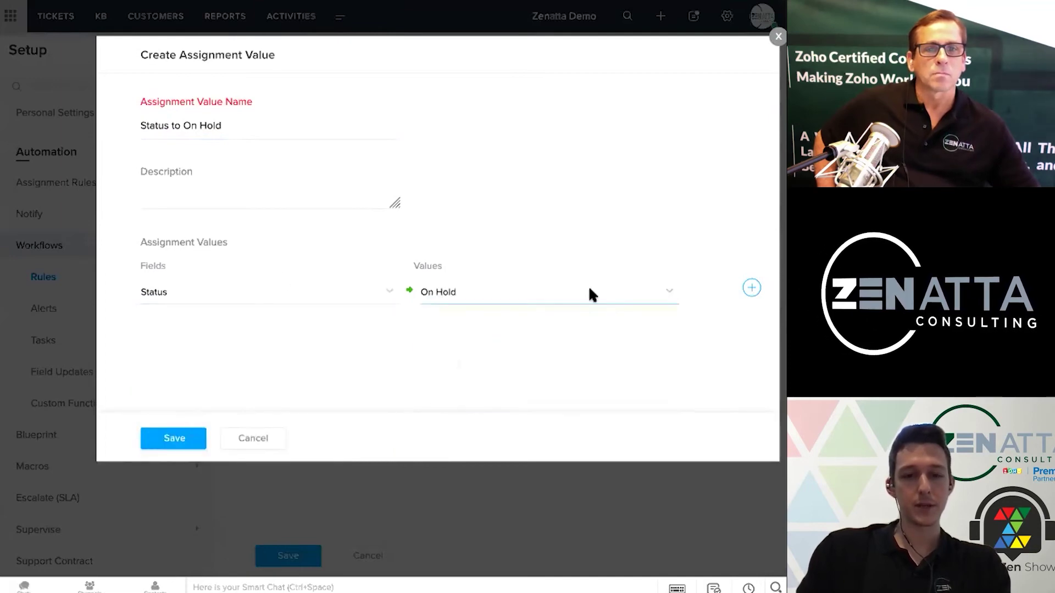
click(192, 446)
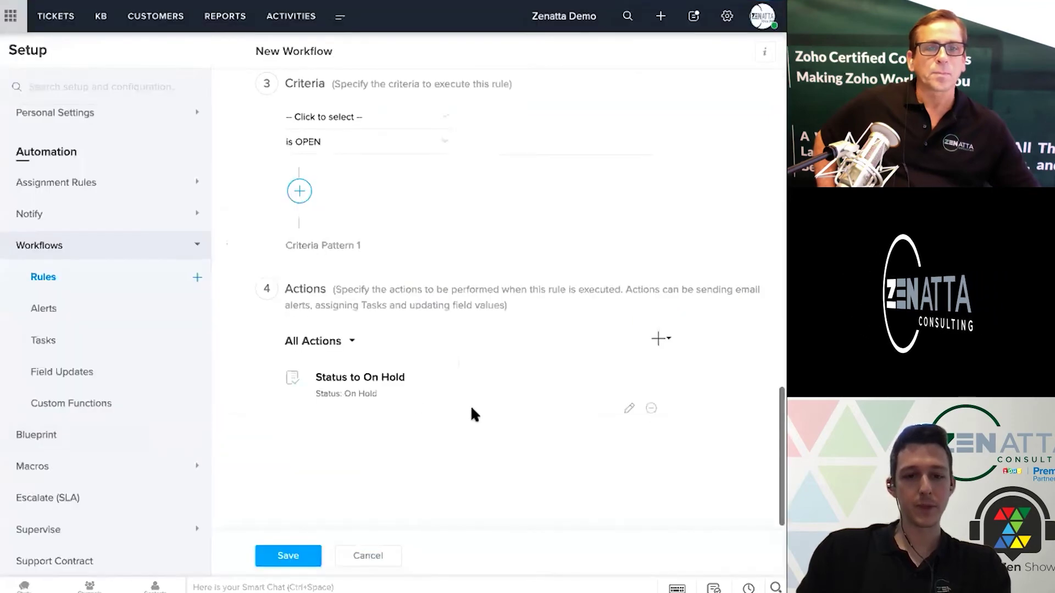
Save the 'On Agent Response - Status to On Hold' rule and begin a new workflow rule
scroll(470, 404, up, 9)
scroll(471, 410, up, 5)
scroll(465, 332, down, 4)
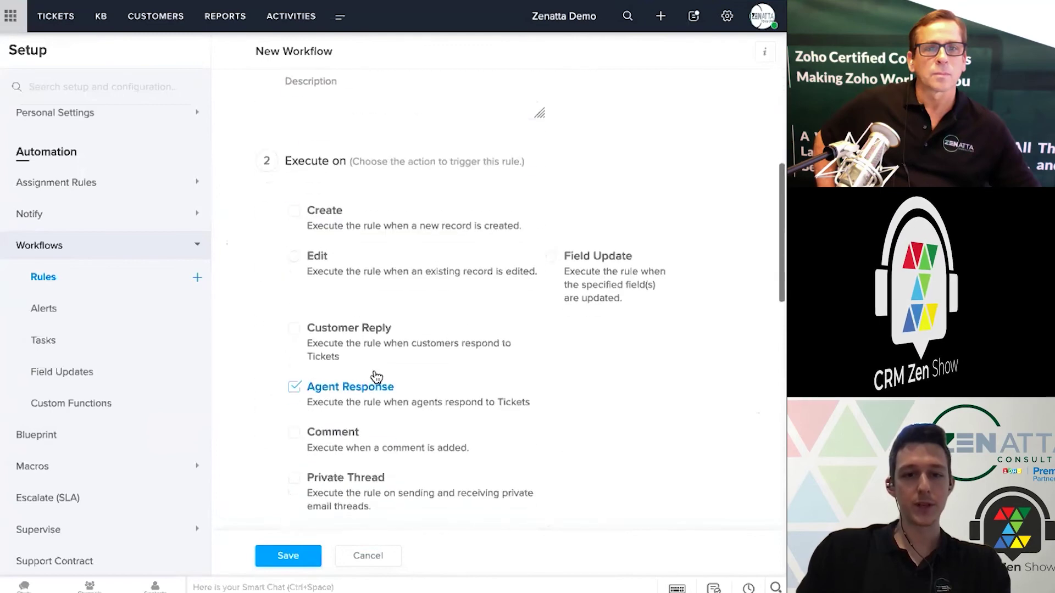
scroll(376, 377, down, 1)
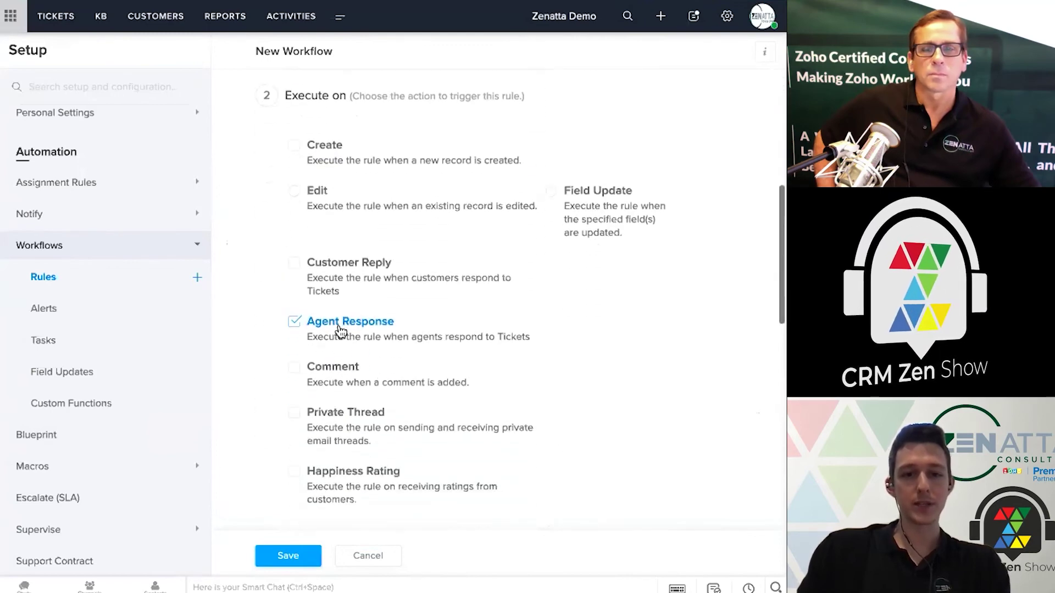
scroll(233, 312, down, 2)
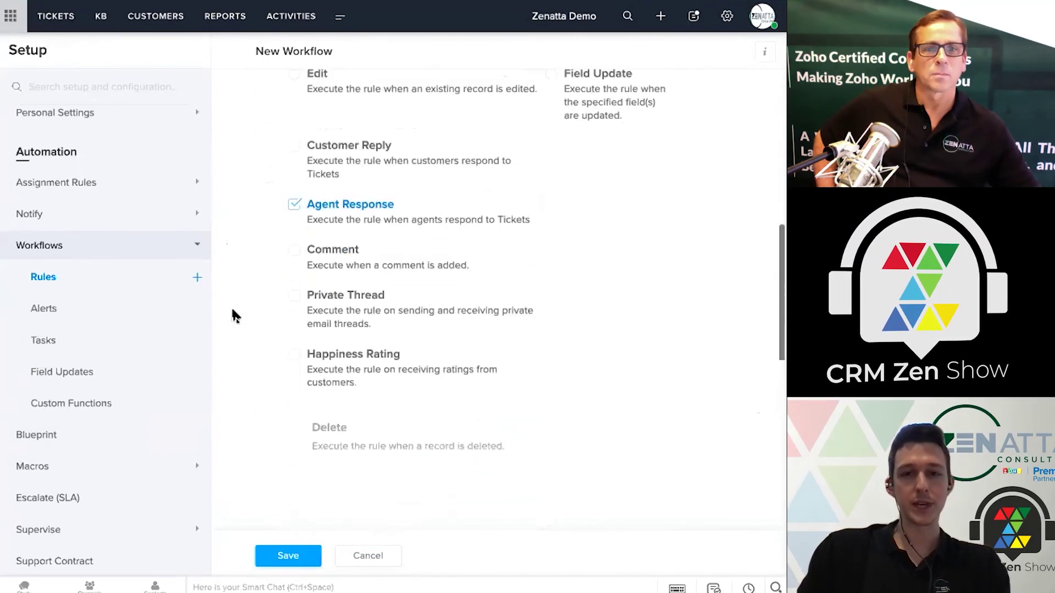
scroll(232, 311, down, 6)
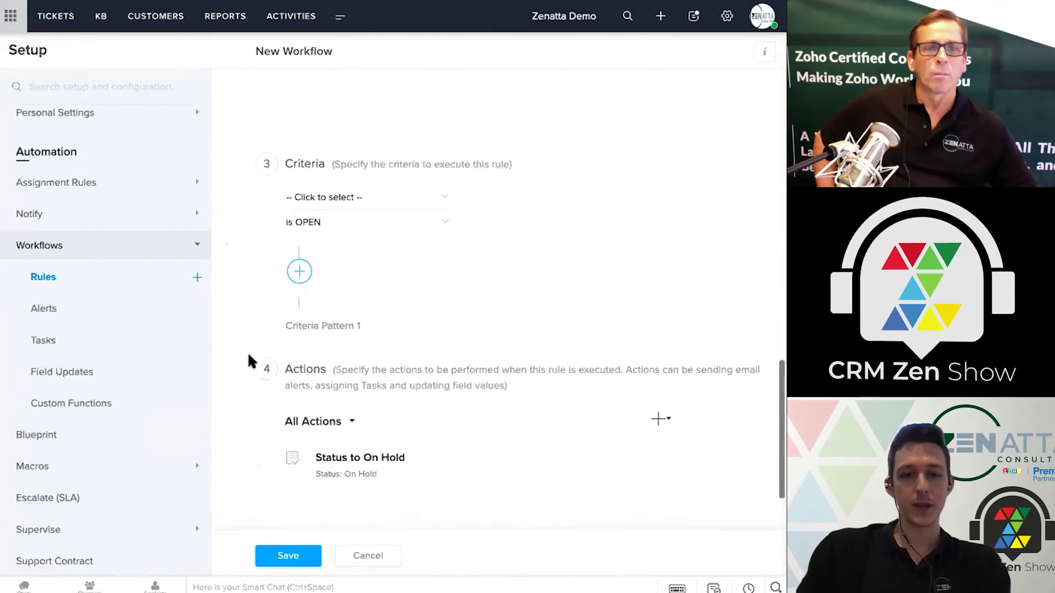
scroll(248, 360, down, 1)
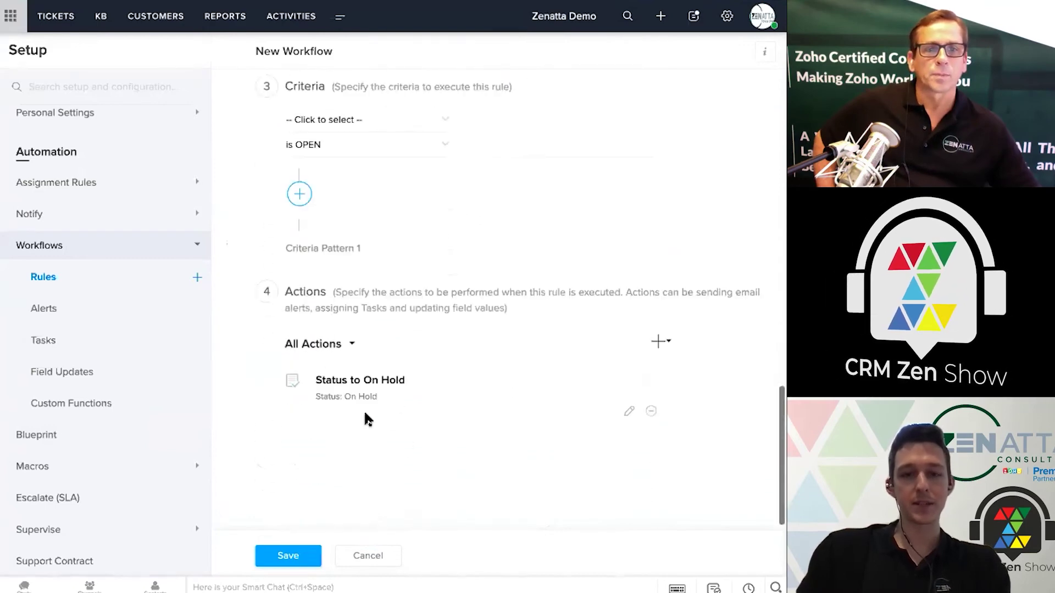
click(311, 558)
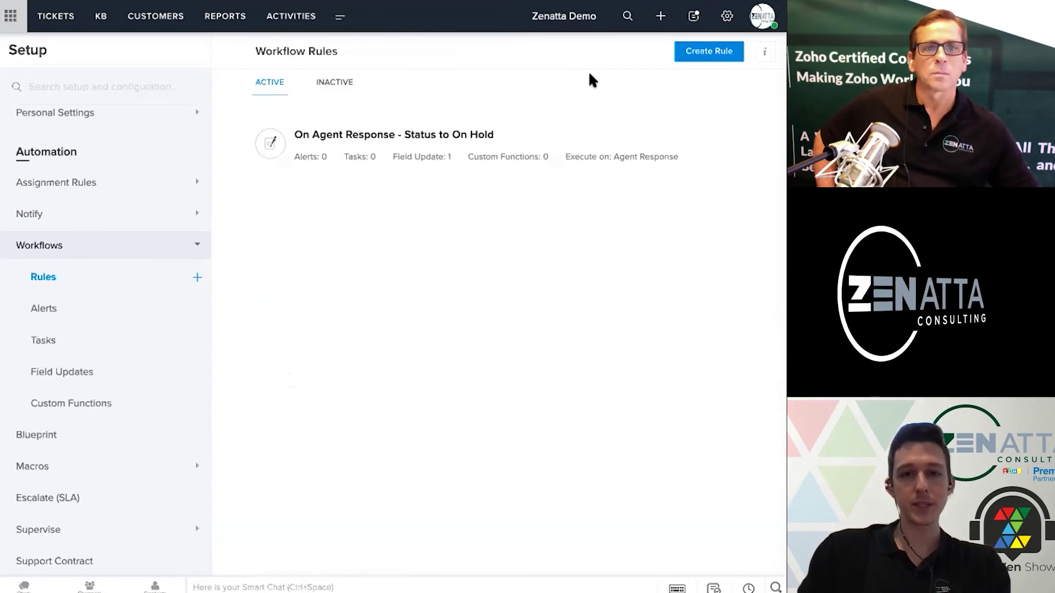
click(699, 57)
Name the rule 'On Customer Response - Status to Open', triggered on Customer Reply, with no criteria
click(341, 233)
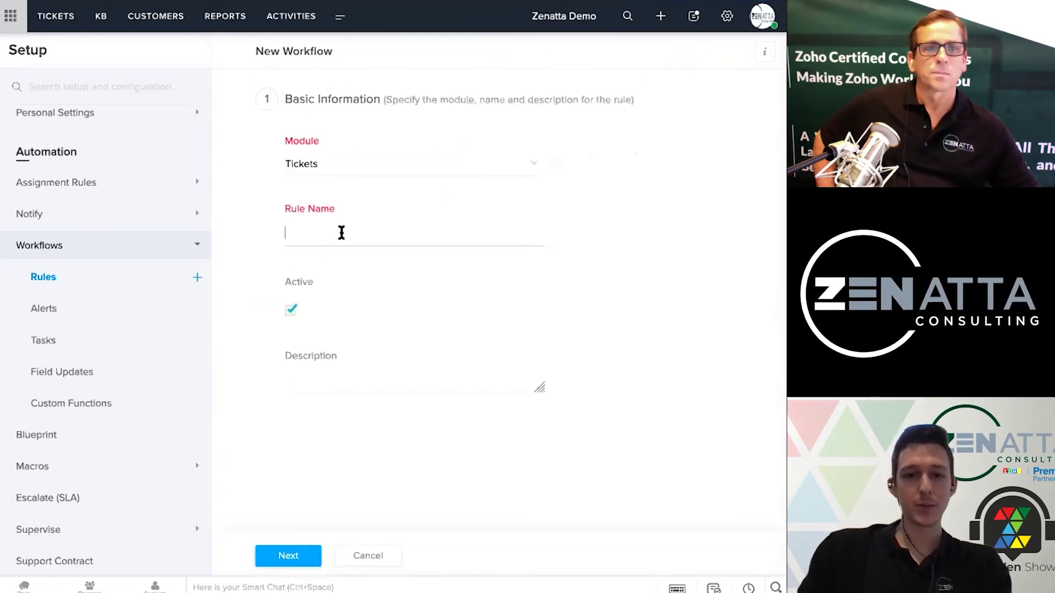
text(On Customer Response - Status to Open)
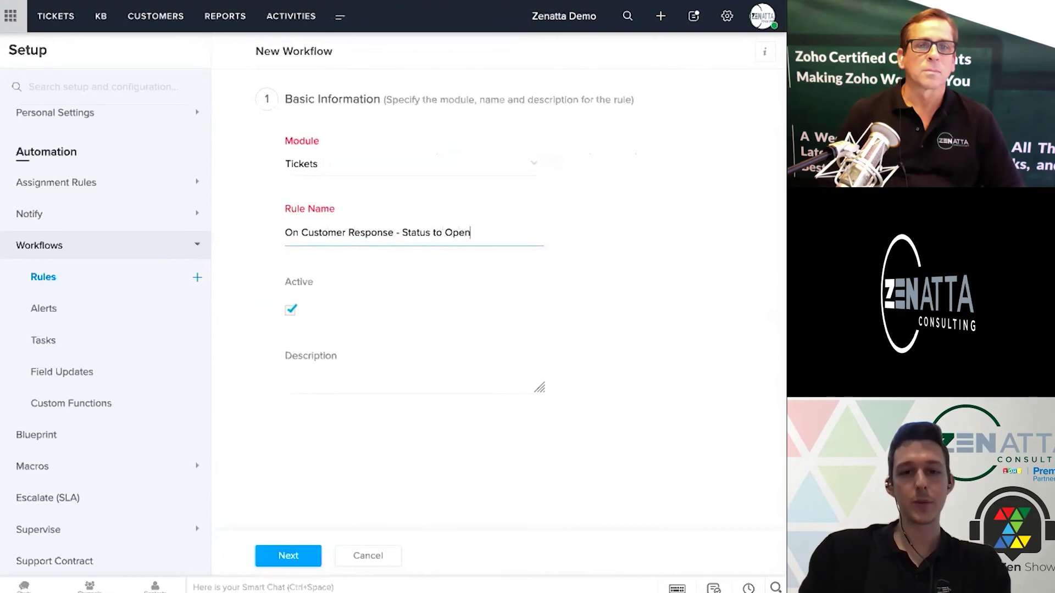
click(287, 556)
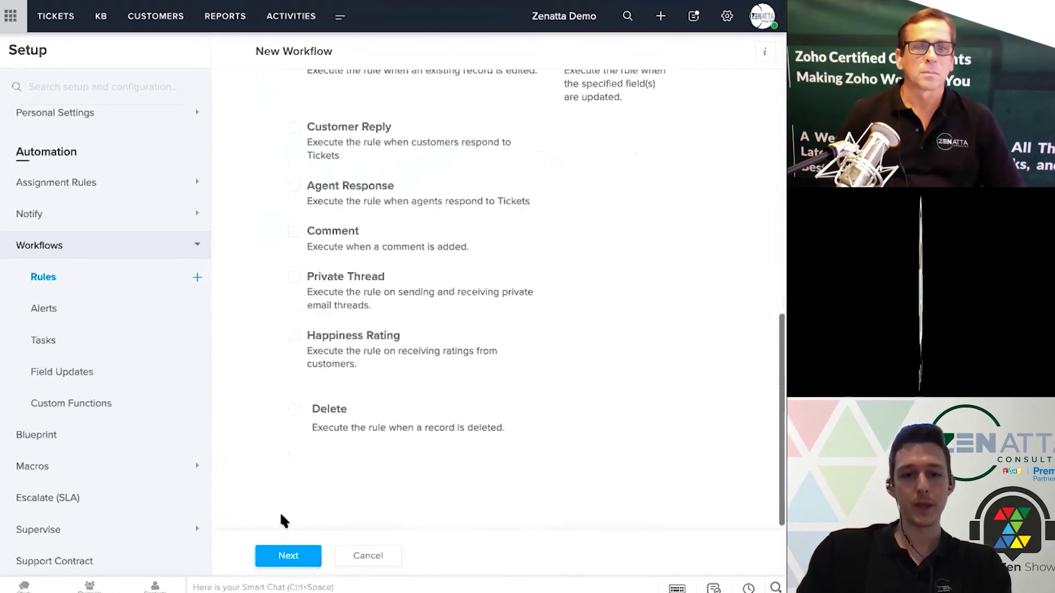
scroll(281, 325, up, 1)
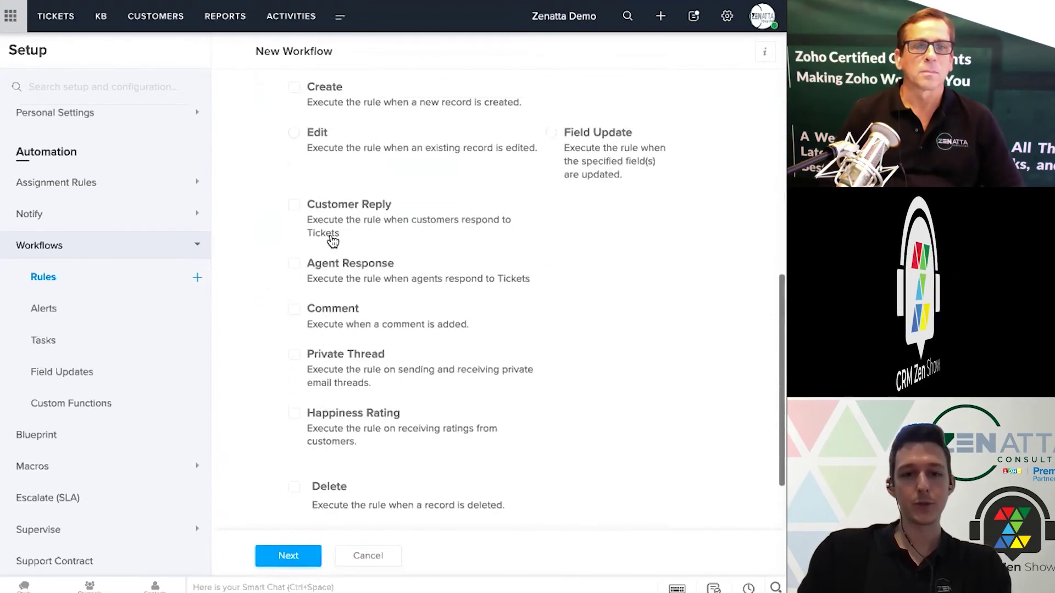
click(293, 208)
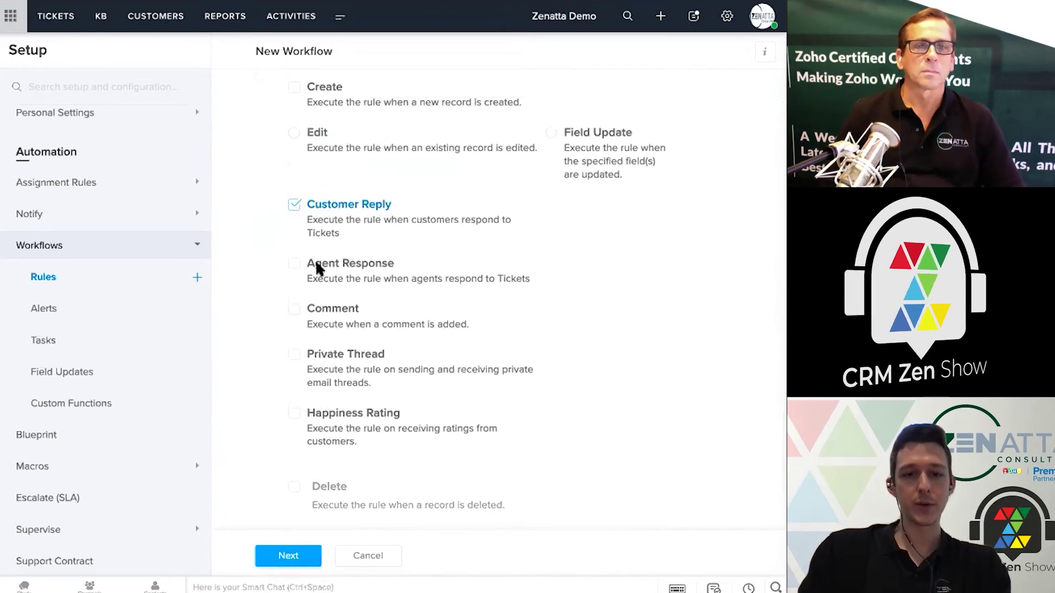
scroll(315, 272, down, 3)
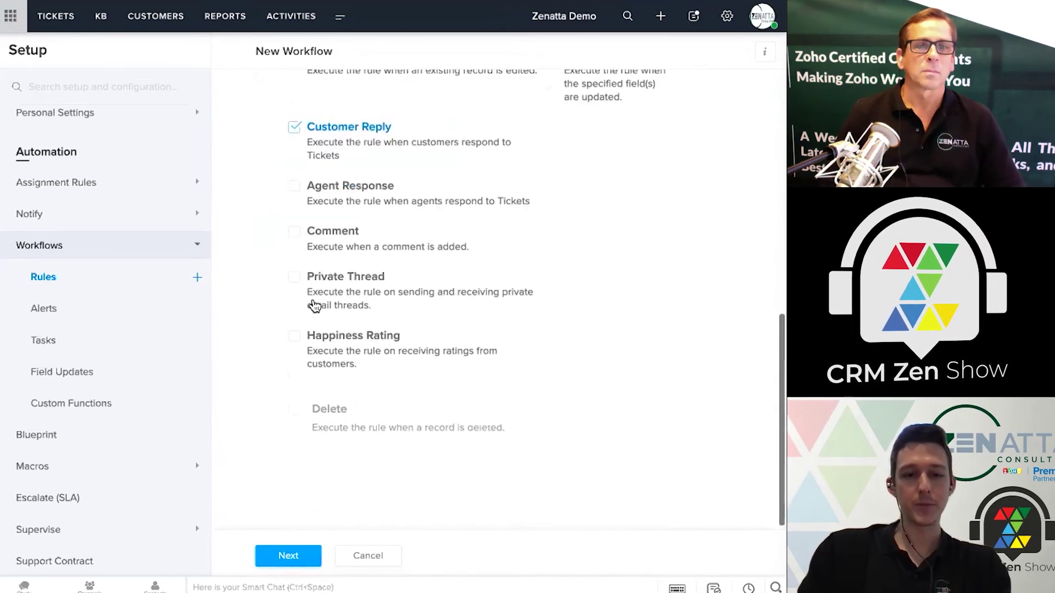
click(301, 556)
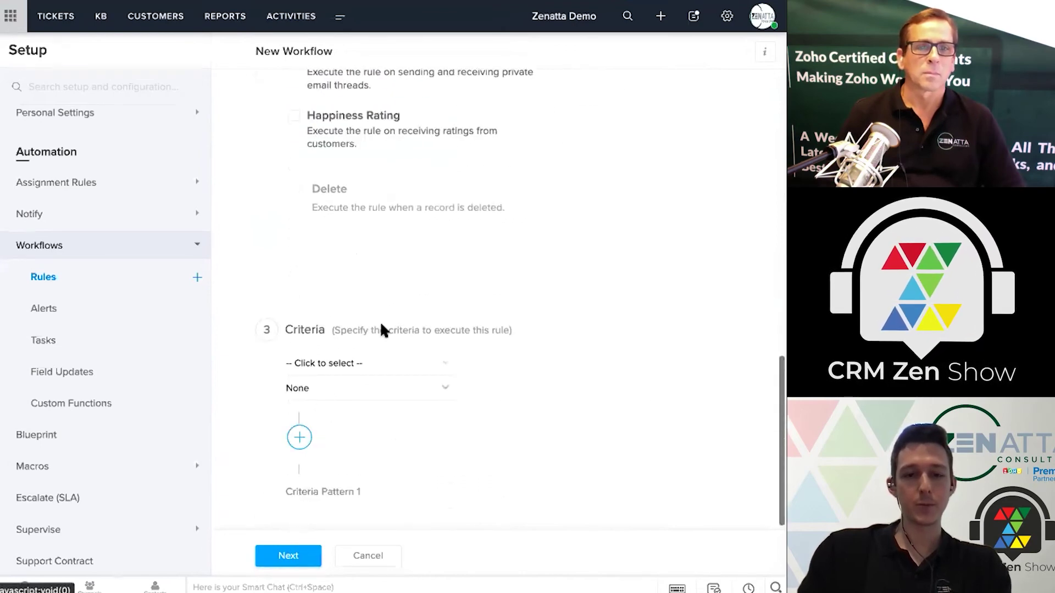
click(291, 556)
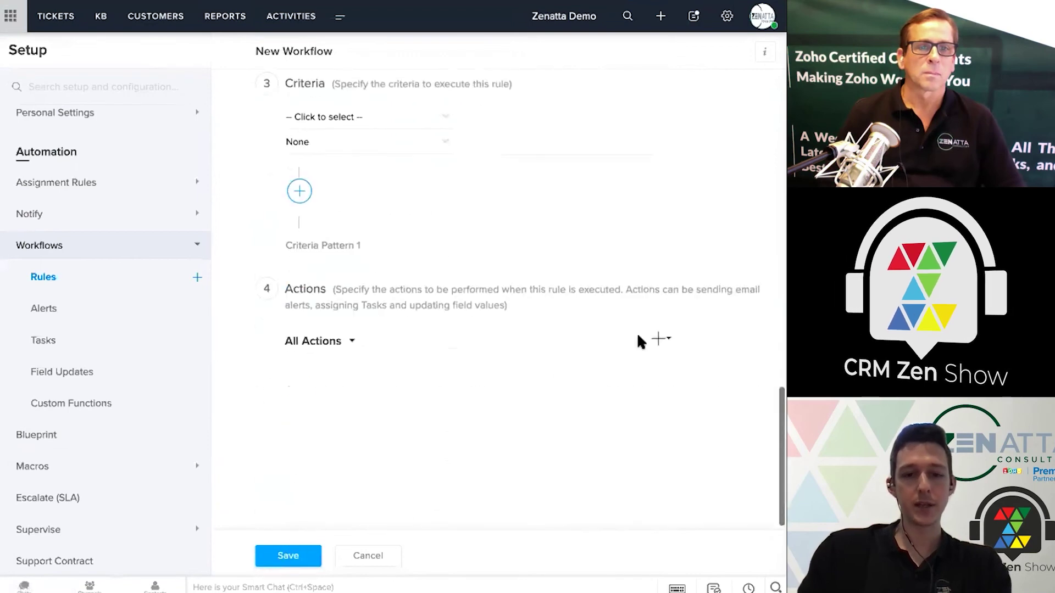
Add a field update setting Status to Open and save the rule
click(669, 340)
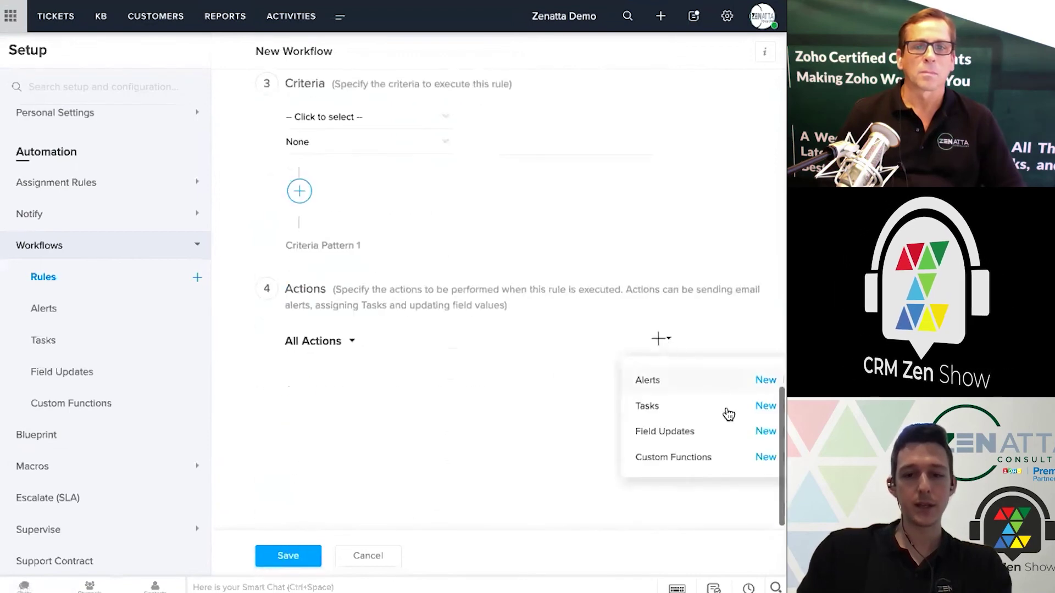
click(763, 432)
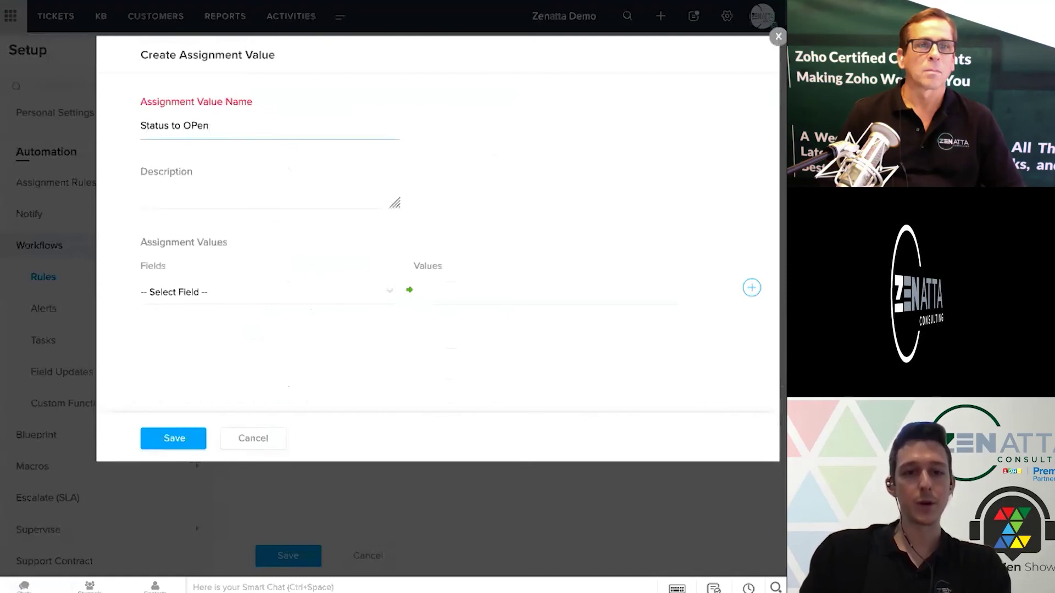
click(198, 297)
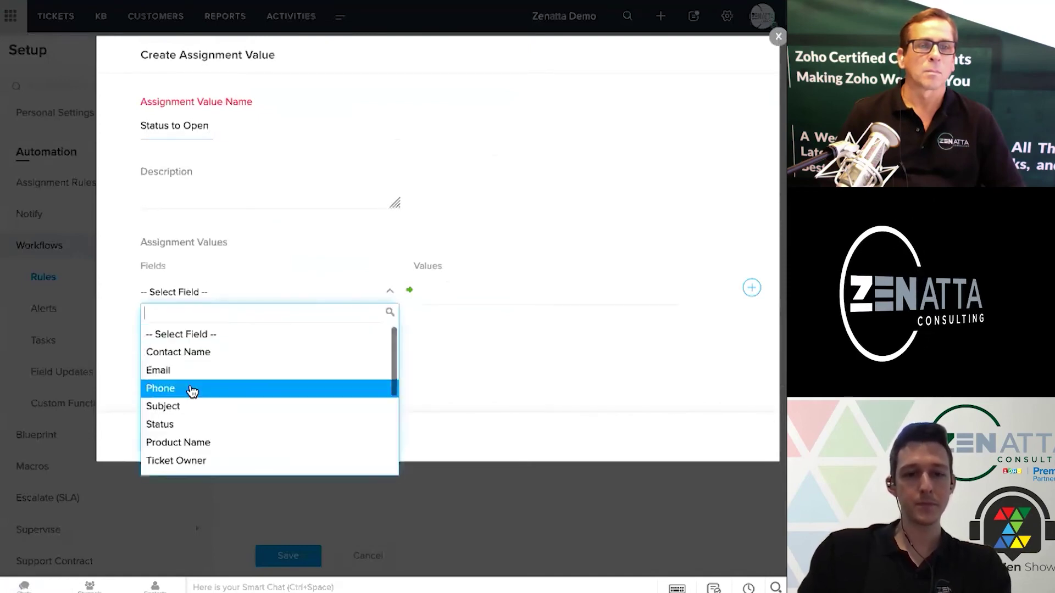
click(188, 424)
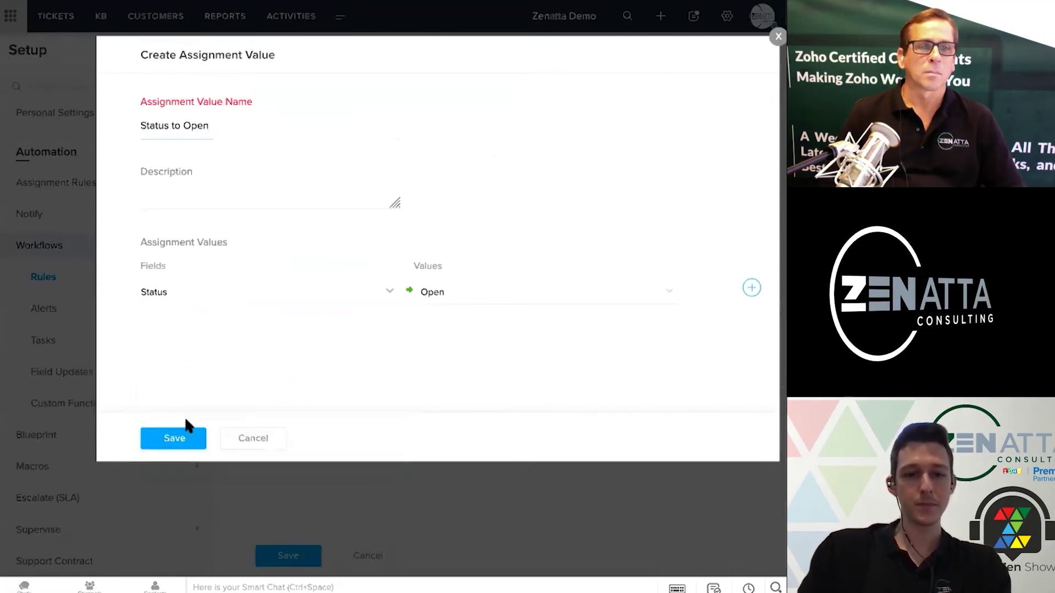
click(176, 446)
click(288, 556)
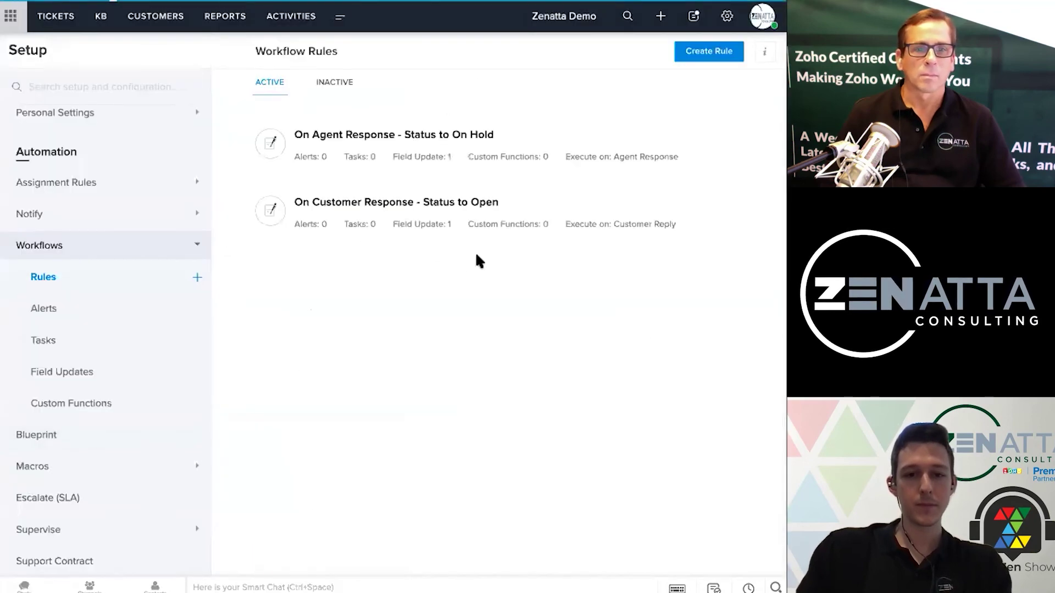